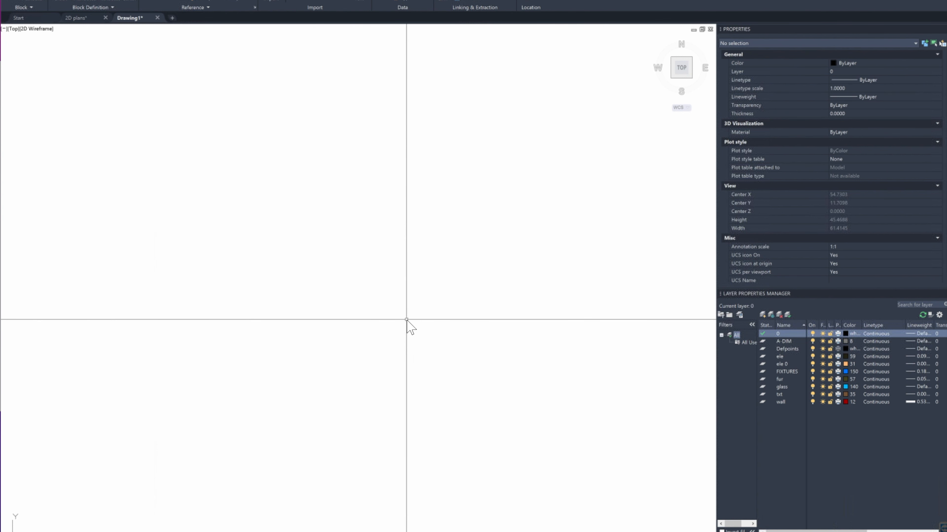
{"action": "type", "text": "l"}
{"action": "key", "text": "Return"}
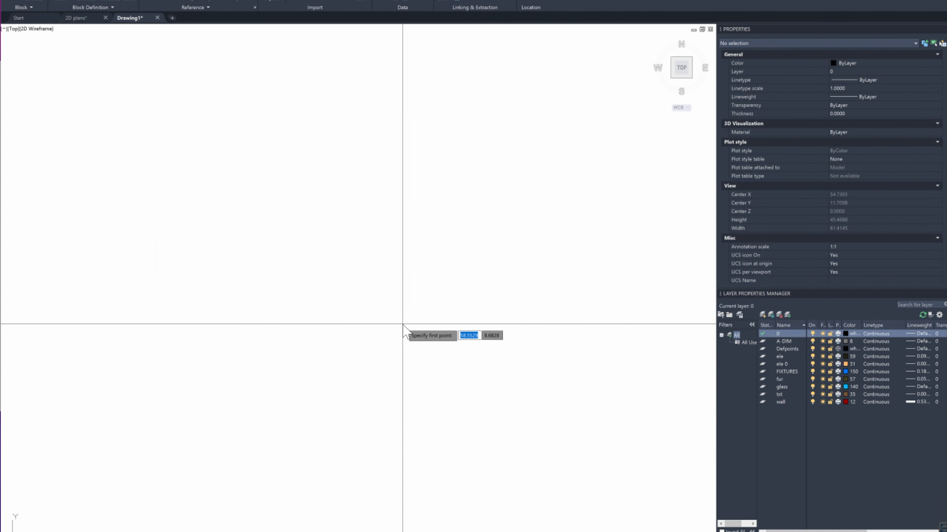
{"action": "left_click", "coordinate": [296, 333]}
{"action": "left_click", "coordinate": [437, 147]}
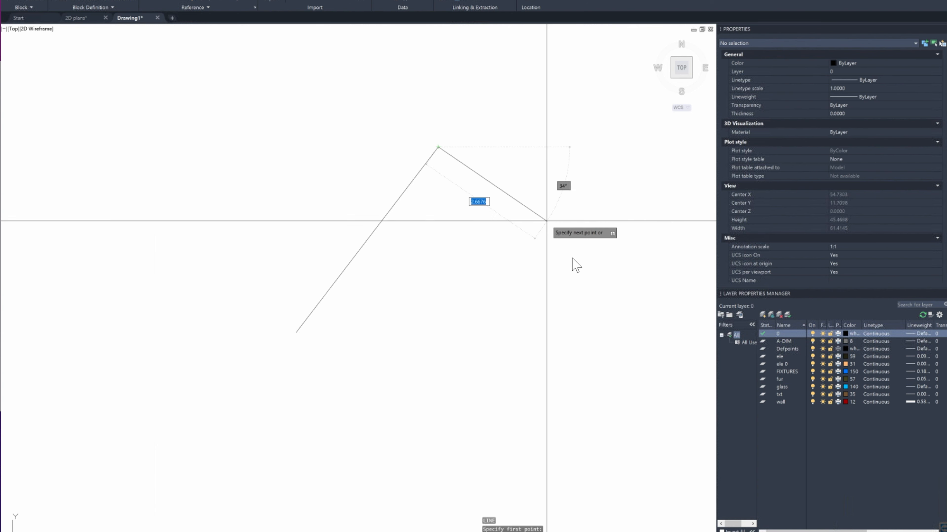
{"action": "left_click", "coordinate": [565, 355]}
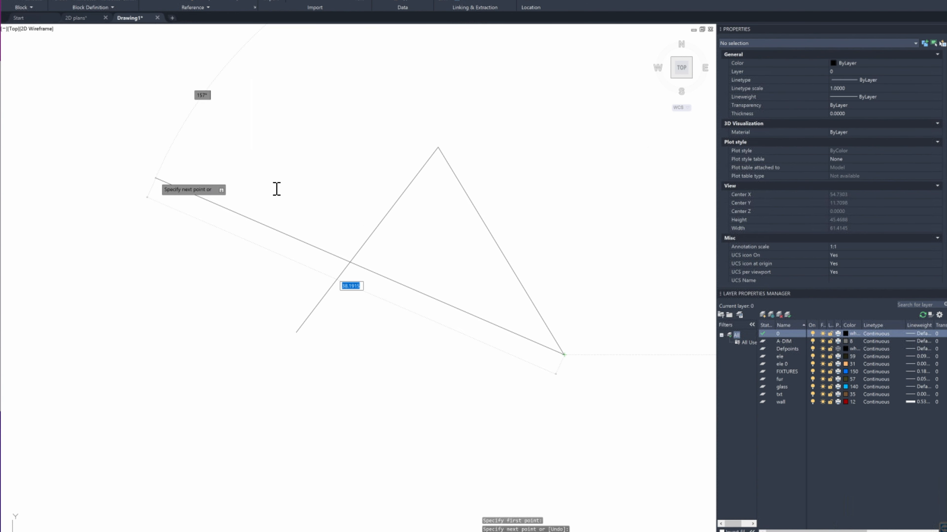
{"action": "left_click", "coordinate": [538, 184]}
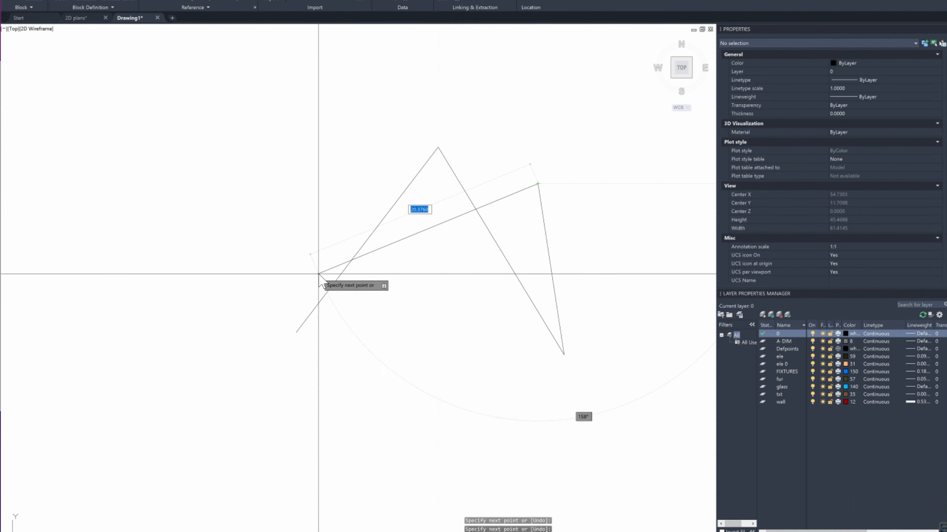
{"action": "key", "text": "Escape"}
{"action": "key", "text": "ctrl+z"}
Draw a large closed five-pointed star from five connected crossing lines in the empty model space.
{"action": "type", "text": "l"}
{"action": "key", "text": "Return"}
{"action": "left_click", "coordinate": [220, 358]}
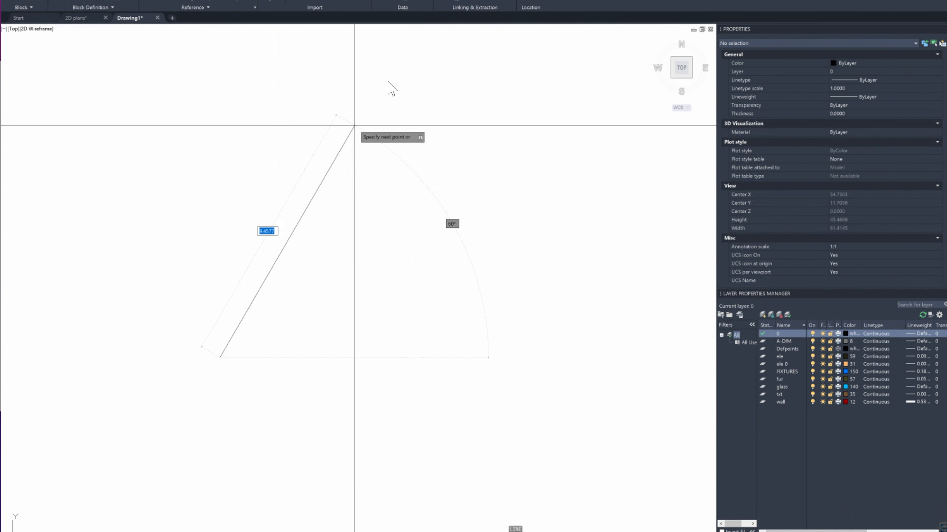
{"action": "left_click", "coordinate": [387, 120]}
{"action": "left_click", "coordinate": [561, 359]}
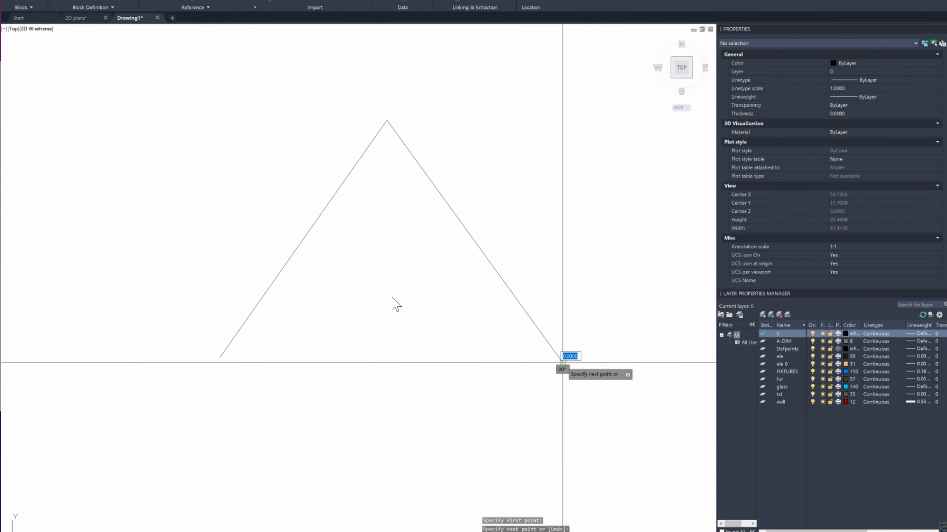
{"action": "left_click", "coordinate": [88, 177]}
{"action": "left_click", "coordinate": [611, 178]}
{"action": "key", "text": "Return"}
Draw a rectangle to the right of the star, level with the star's lower half.
{"action": "middle_click_drag", "start_coordinate": [469, 207], "coordinate": [254, 232]}
{"action": "type", "text": "rec"}
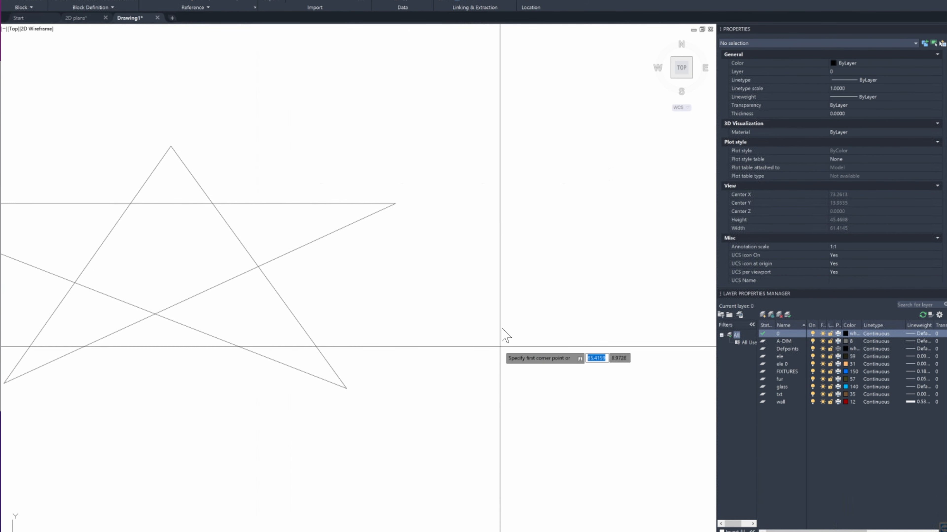
{"action": "key", "text": "Return"}
{"action": "left_click", "coordinate": [563, 271]}
{"action": "left_click", "coordinate": [404, 371]}
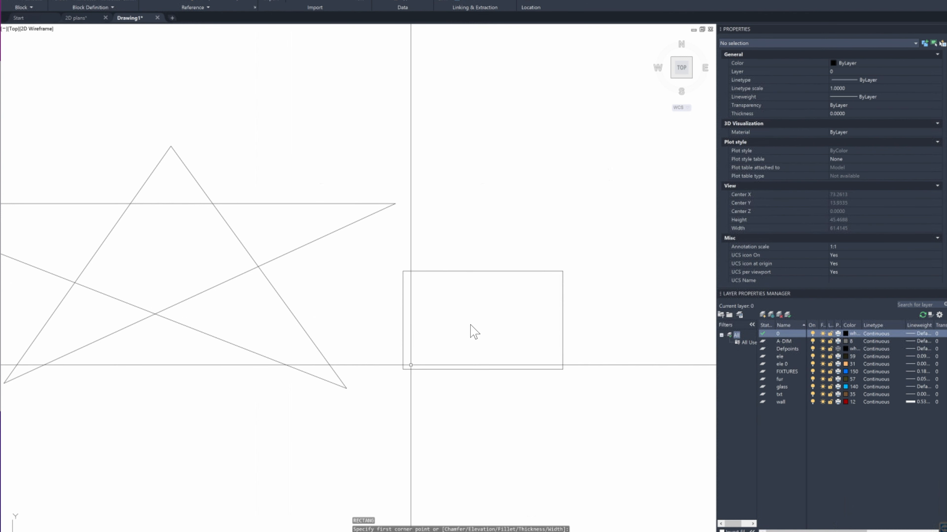
{"action": "key", "text": "Return"}
{"action": "key", "text": "Escape"}
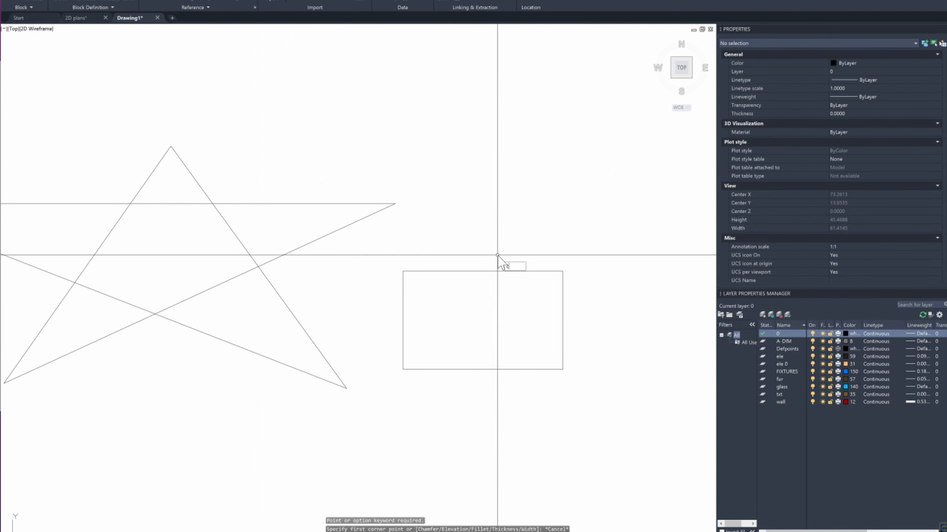
Draw a circle above the rectangle, to the upper right of the star.
{"action": "type", "text": "c"}
{"action": "key", "text": "Return"}
{"action": "left_click", "coordinate": [445, 132]}
{"action": "left_click", "coordinate": [488, 174]}
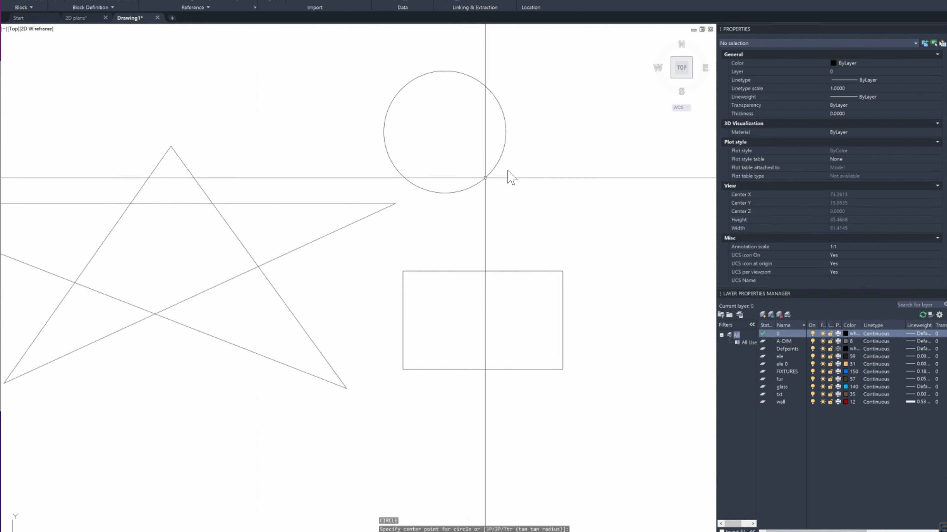
{"action": "type", "text": "l"}
{"action": "key", "text": "Return"}
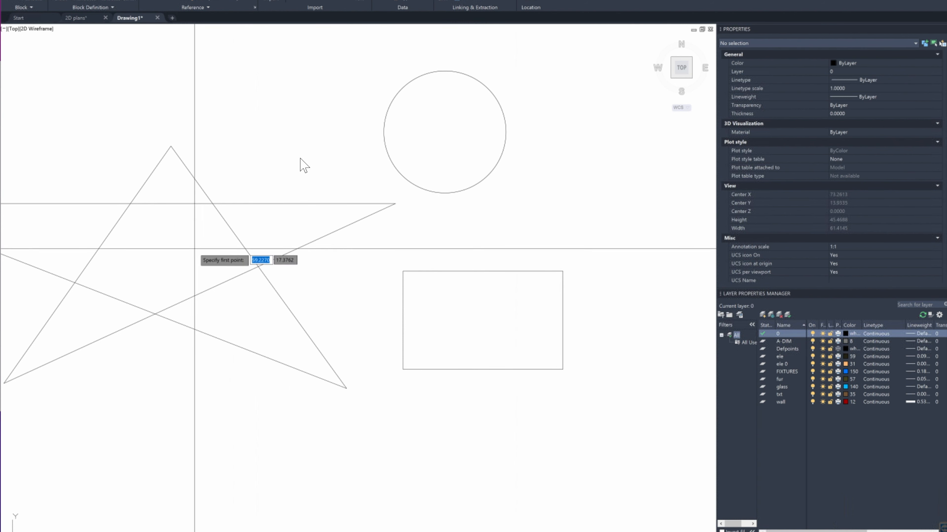
{"action": "key", "text": "Escape"}
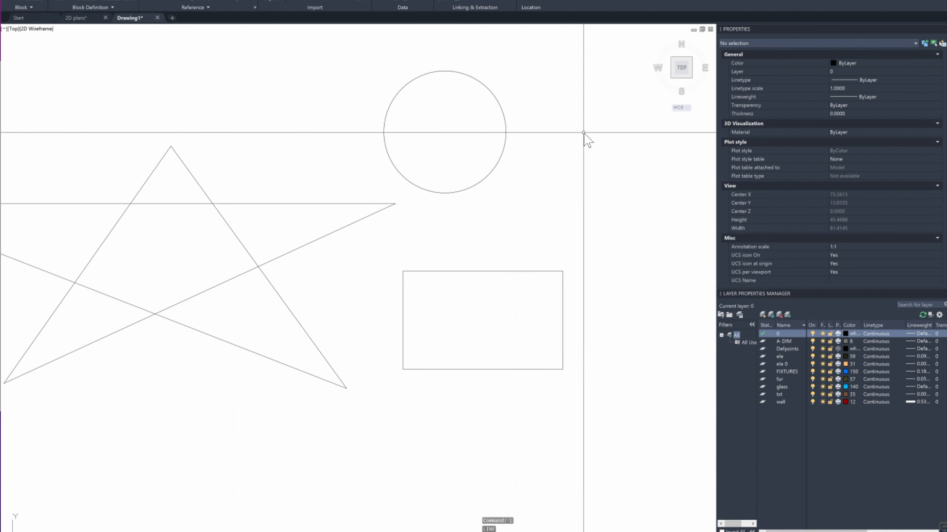
Start a block definition named "Test object" with its base point at the circle's center.
{"action": "mouse_move", "coordinate": [374, 204]}
{"action": "middle_mouse_down"}
{"action": "mouse_move", "coordinate": [412, 176]}
{"action": "mouse_move", "coordinate": [413, 205]}
{"action": "middle_mouse_up"}
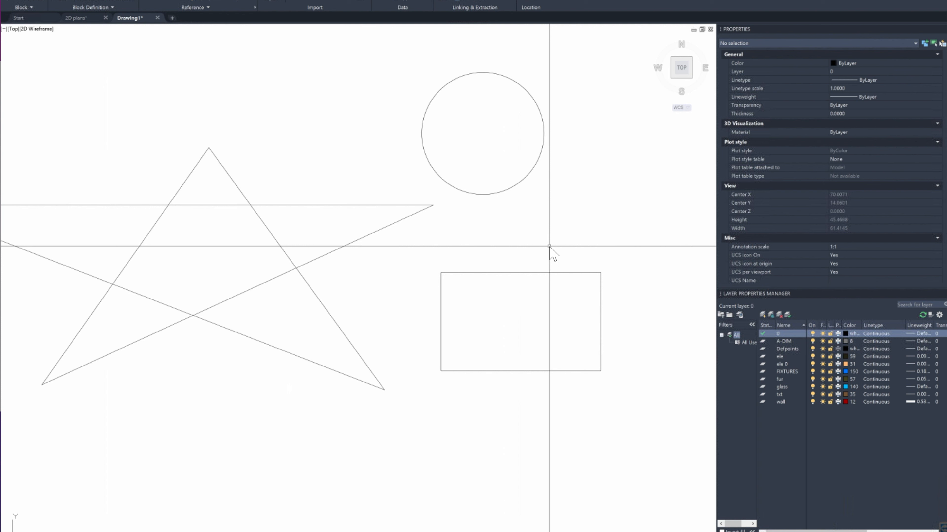
{"action": "type", "text": "B"}
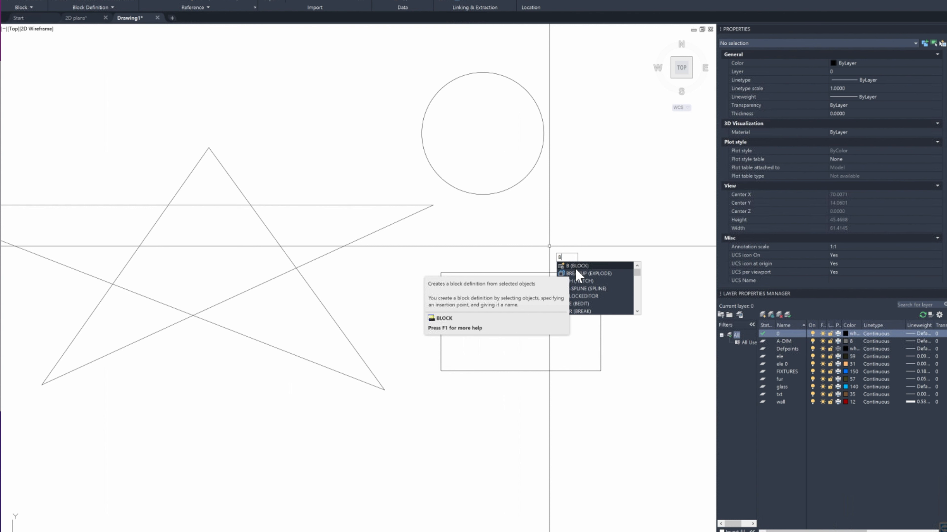
{"action": "key", "text": "Return"}
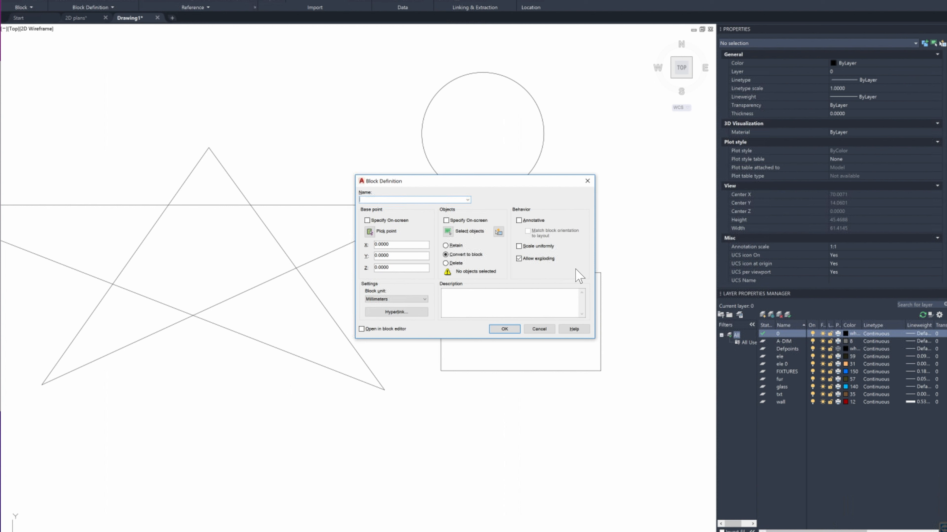
{"action": "type", "text": "Test object"}
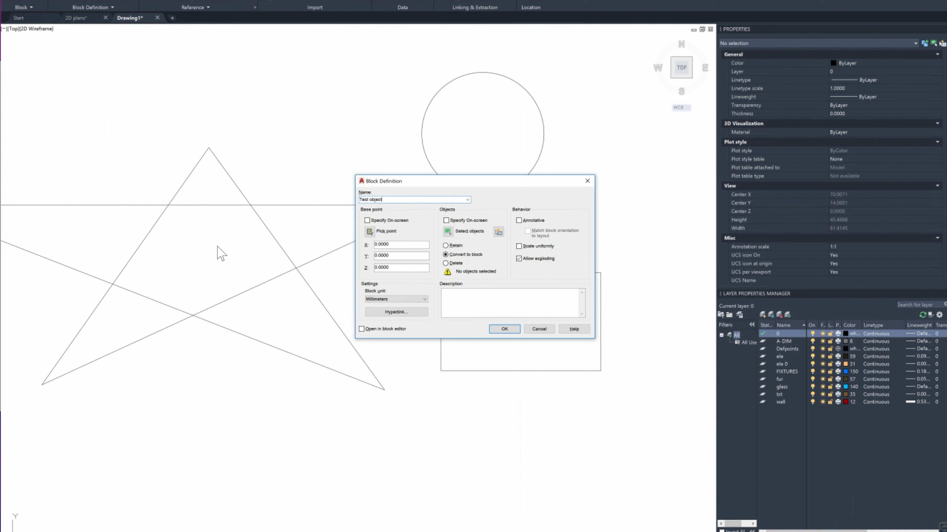
{"action": "left_click", "coordinate": [369, 232]}
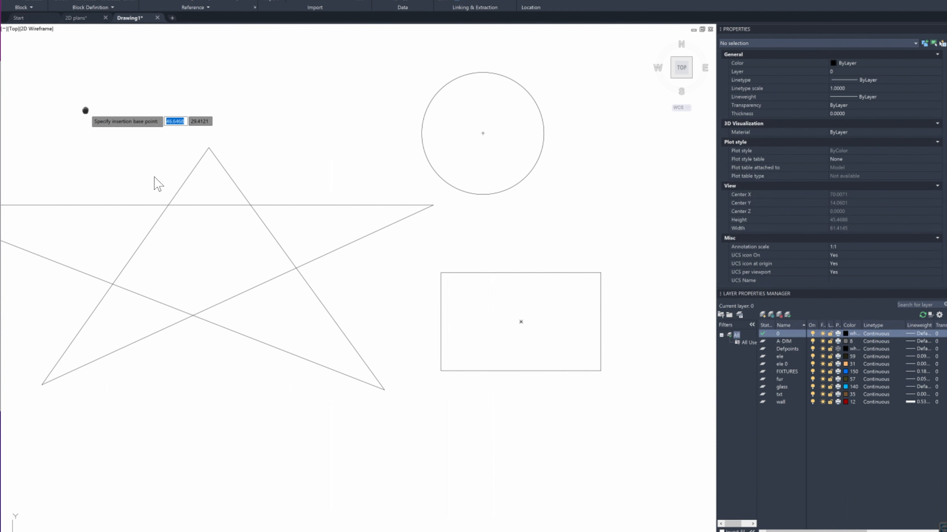
{"action": "middle_click_drag", "start_coordinate": [85, 111], "coordinate": [154, 177]}
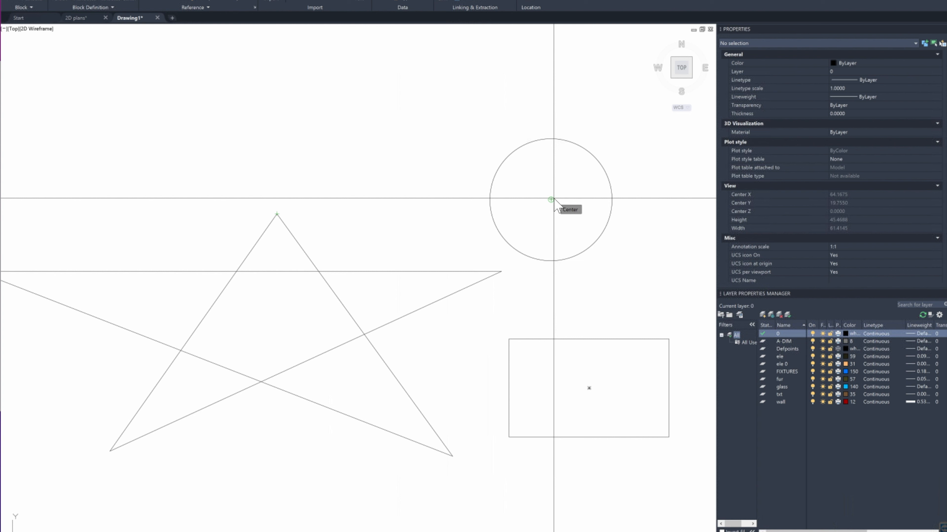
{"action": "left_click", "coordinate": [553, 200]}
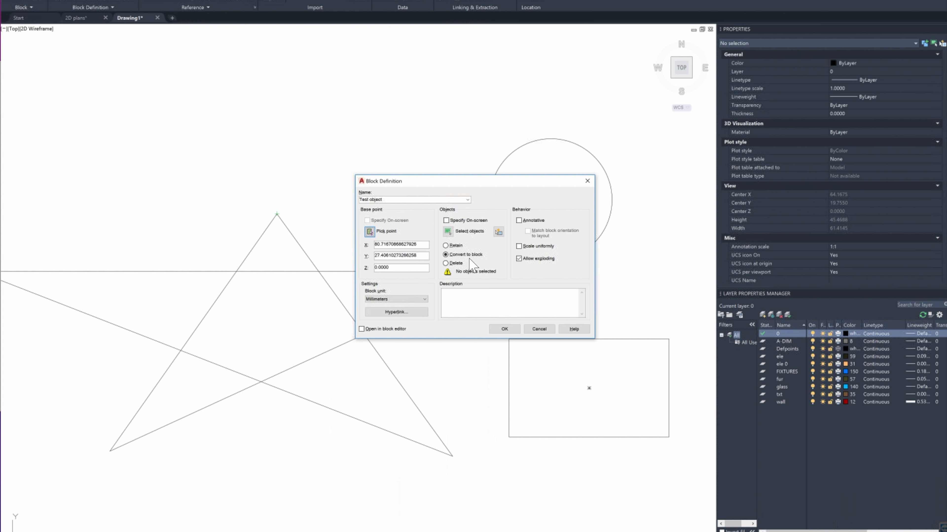
Include the circle, all the star's lines and the rectangle as the objects of the block definition.
{"action": "left_click", "coordinate": [498, 232]}
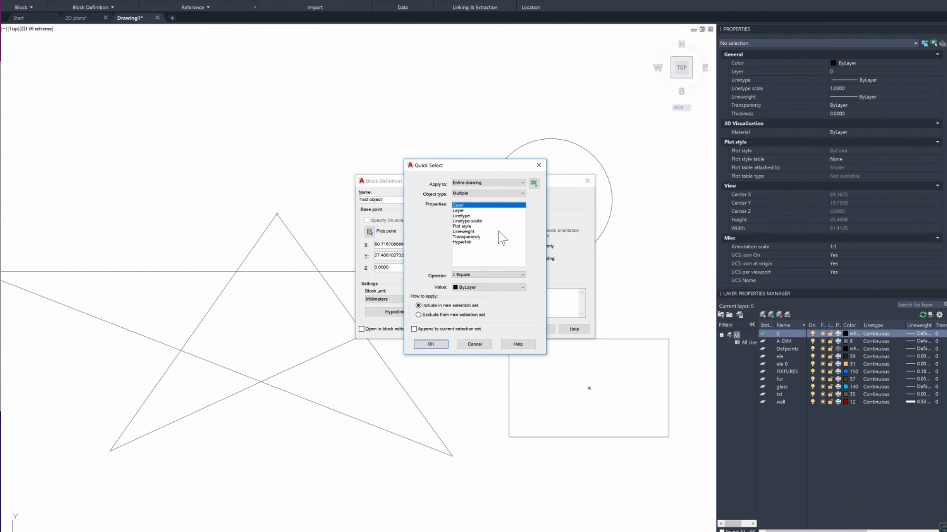
{"action": "left_click", "coordinate": [539, 165]}
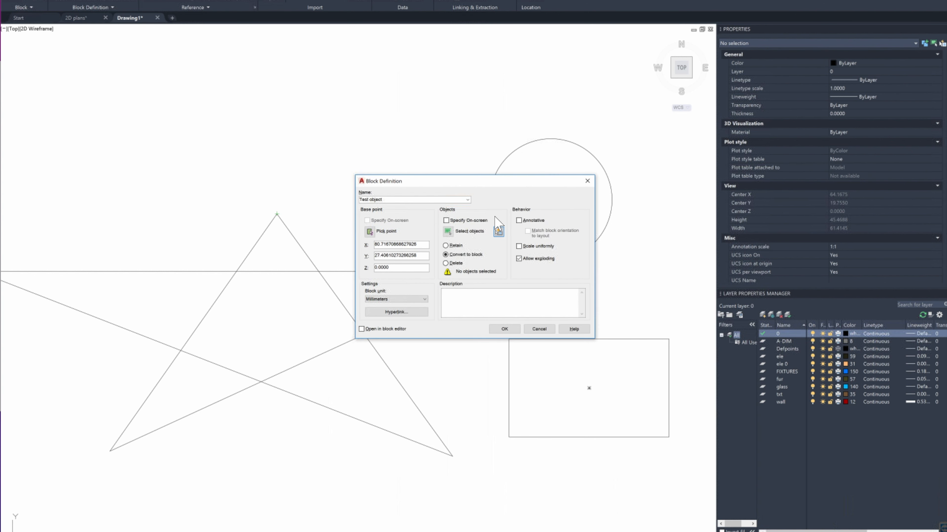
{"action": "left_click", "coordinate": [447, 232]}
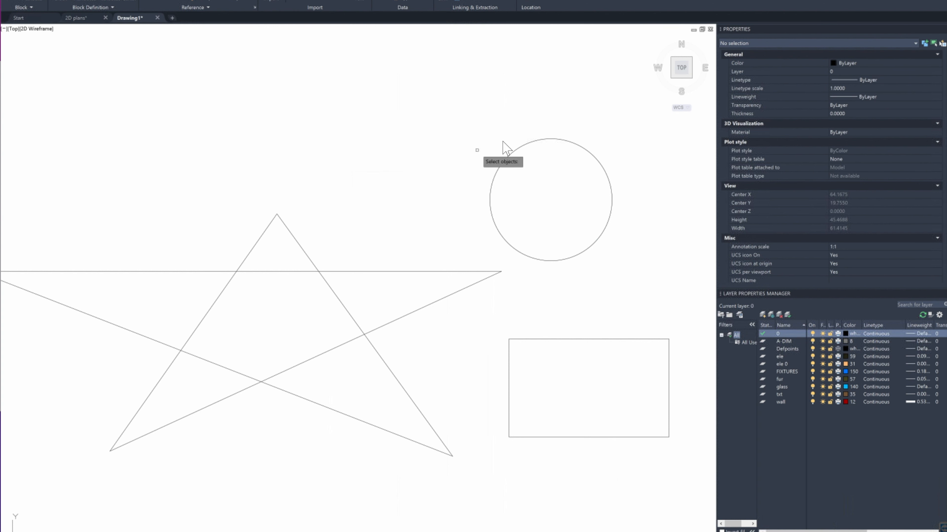
{"action": "left_click", "coordinate": [588, 122]}
{"action": "left_click", "coordinate": [435, 215]}
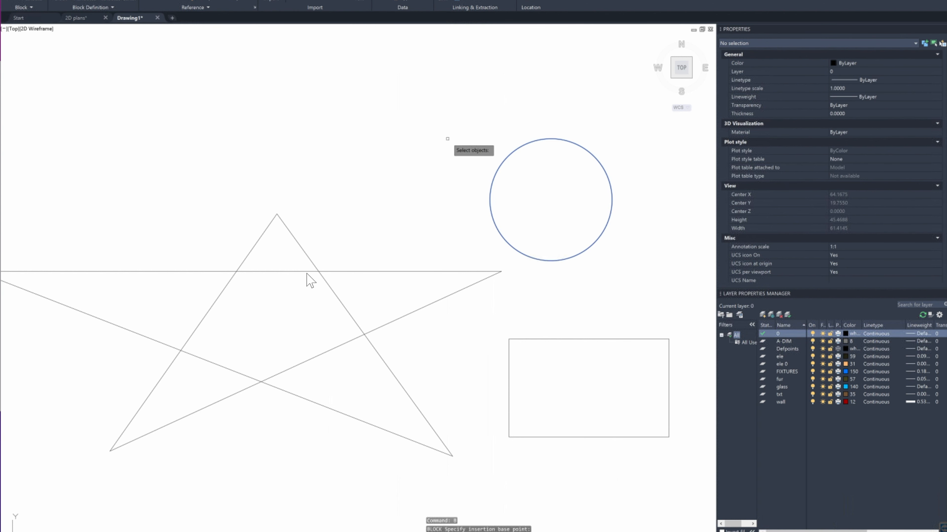
{"action": "left_click", "coordinate": [446, 140]}
{"action": "left_click", "coordinate": [161, 423]}
{"action": "left_click", "coordinate": [581, 313]}
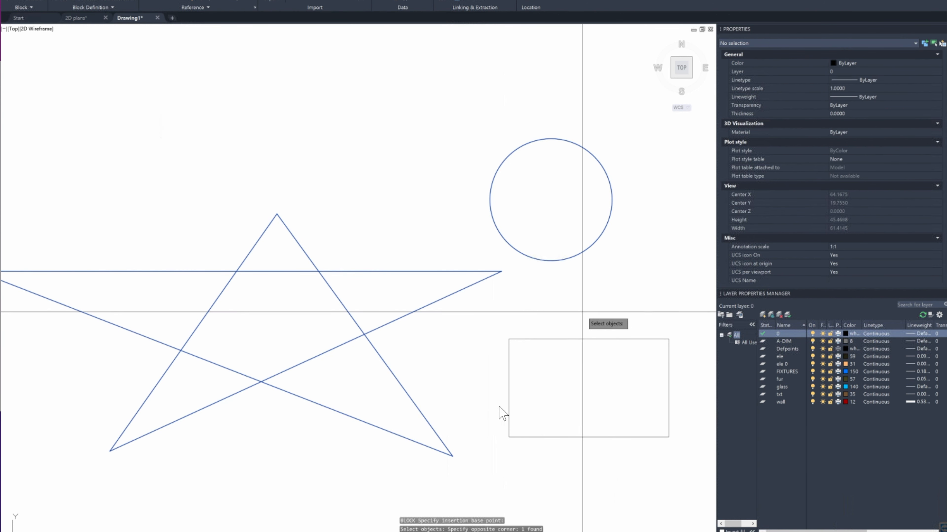
{"action": "left_click", "coordinate": [490, 417]}
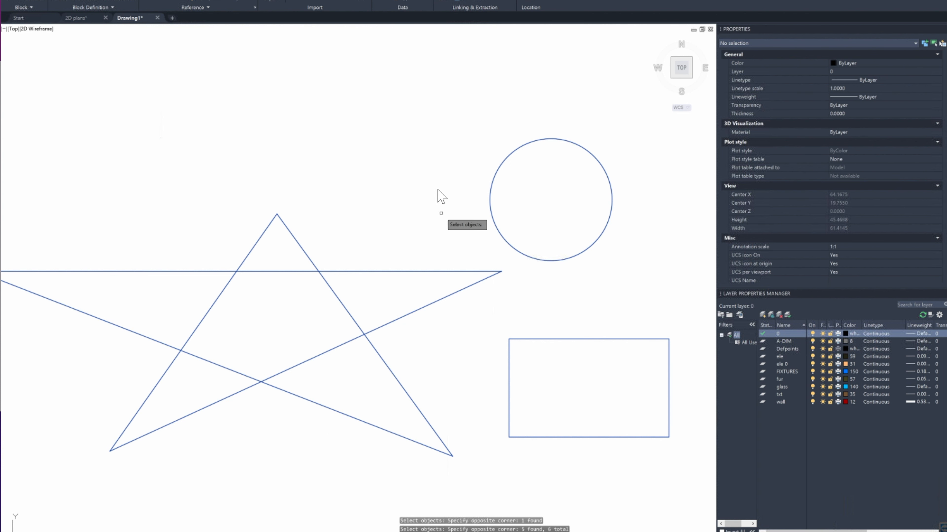
{"action": "left_click", "coordinate": [411, 197]}
{"action": "key", "text": "Return"}
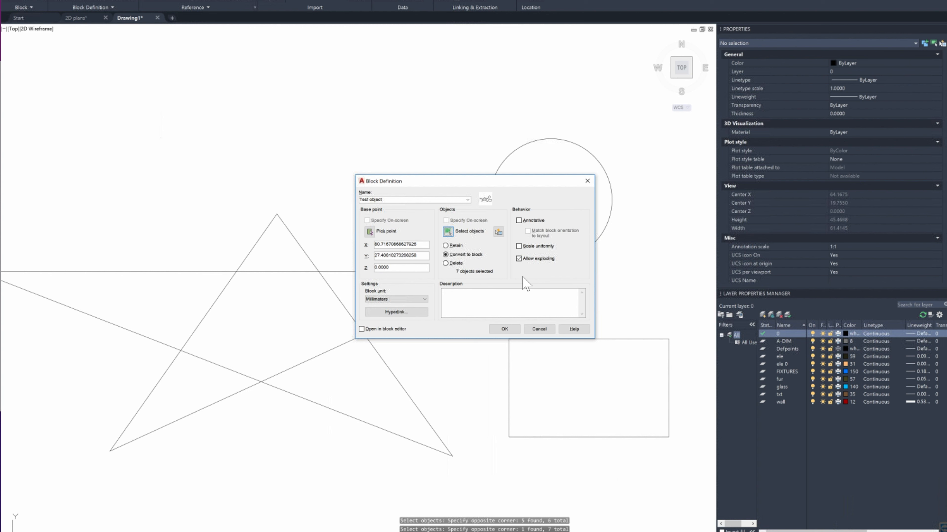
{"action": "left_click", "coordinate": [380, 312]}
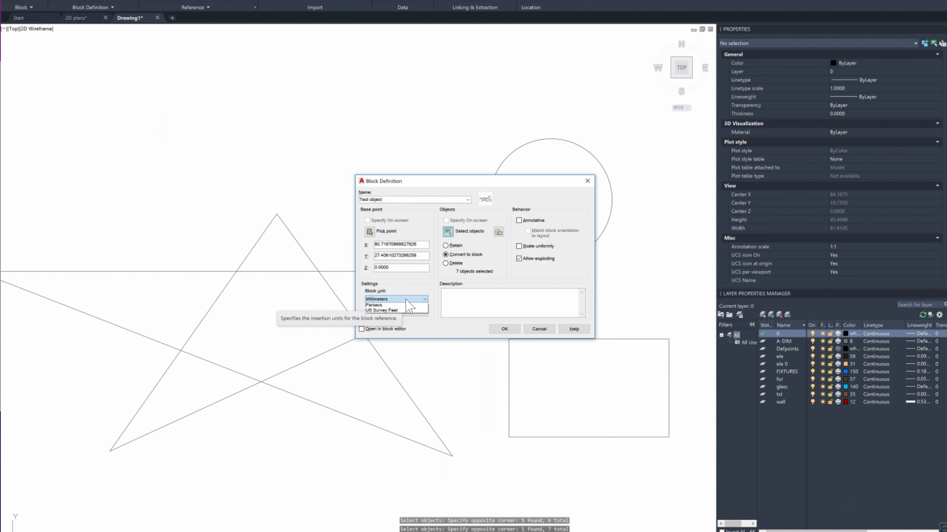
{"action": "left_click", "coordinate": [405, 300]}
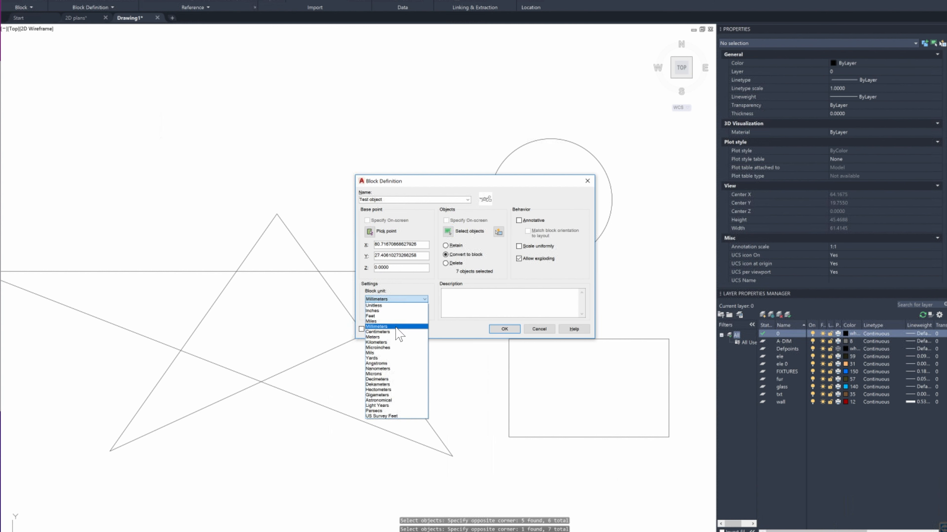
{"action": "left_click", "coordinate": [533, 280]}
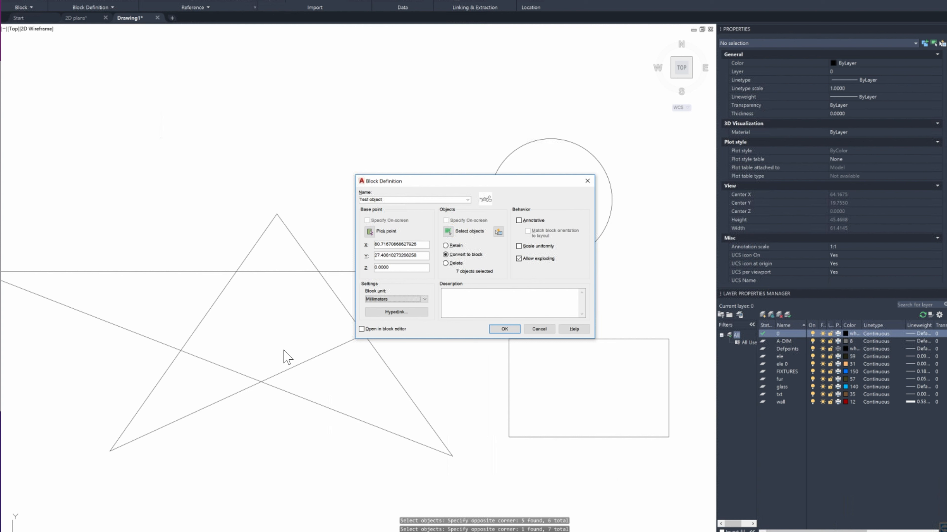
Enter the block description "This is a set of random objects for illustration purposes" and create the block.
{"action": "left_click", "coordinate": [455, 304]}
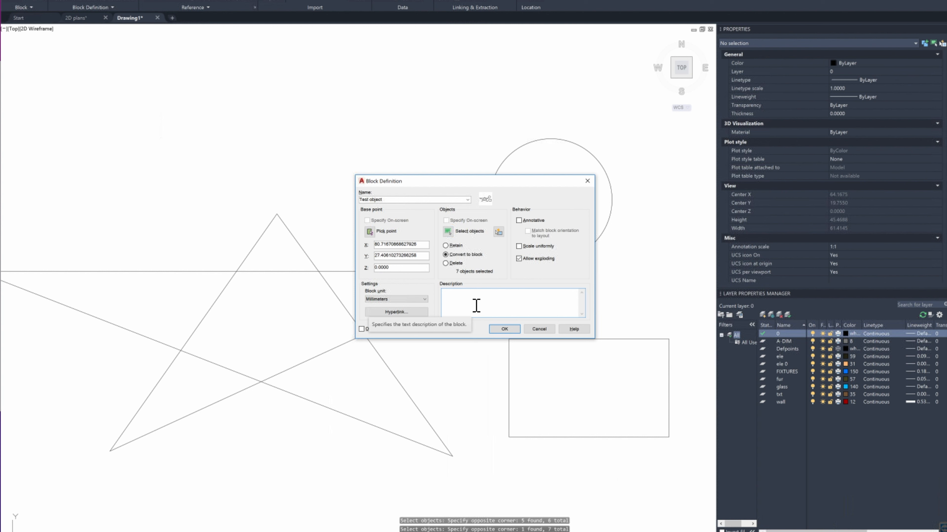
{"action": "type", "text": "Th"}
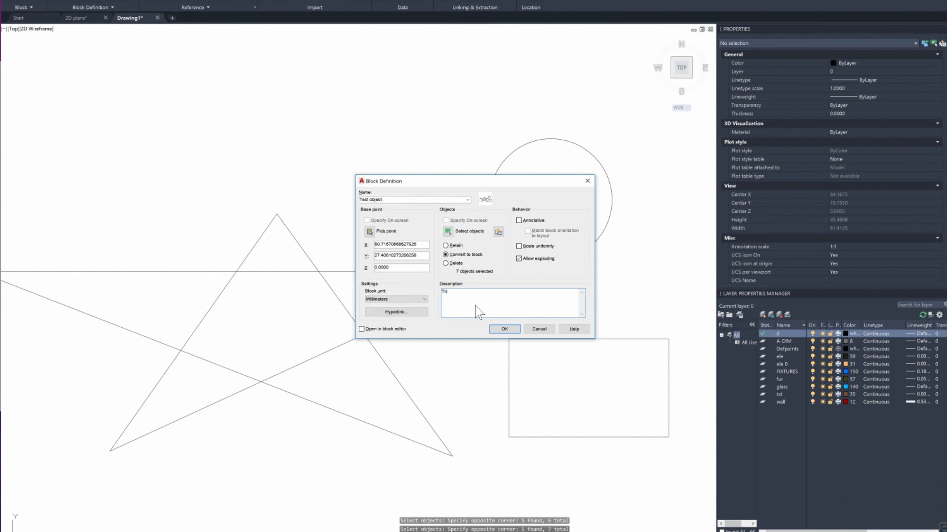
{"action": "type", "text": "is is a set of random objects for illustration purposes"}
{"action": "left_click", "coordinate": [504, 329]}
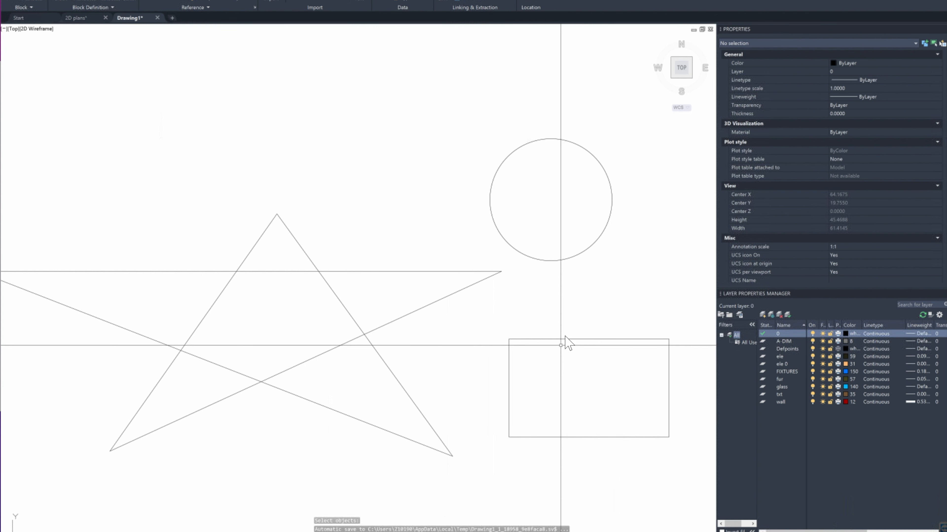
Select the new block by its different parts to check whether they behave as one object.
{"action": "left_click", "coordinate": [555, 349]}
{"action": "left_click", "coordinate": [401, 364]}
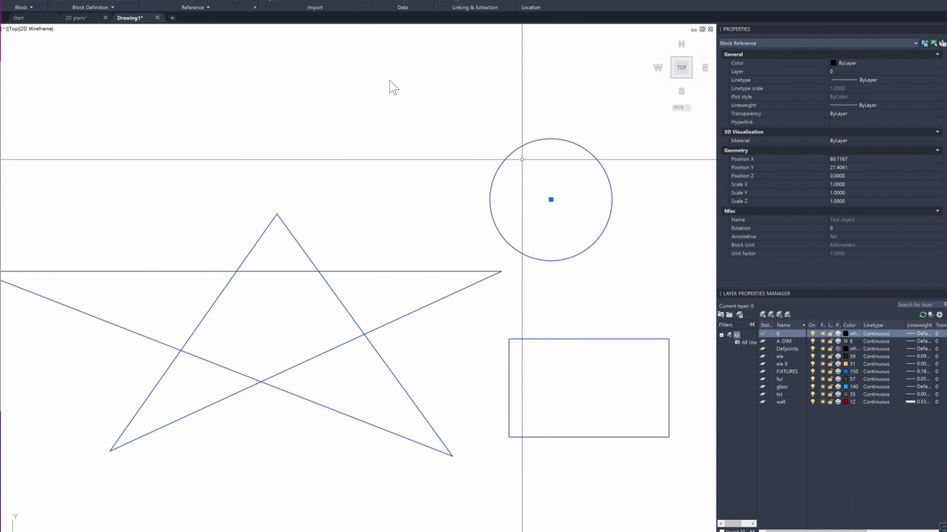
{"action": "key", "text": "Escape"}
{"action": "left_click", "coordinate": [564, 217]}
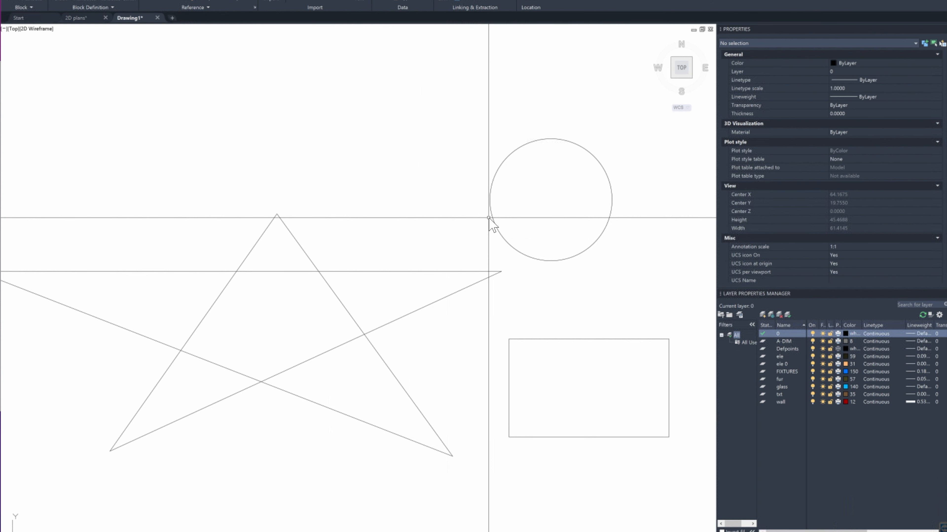
{"action": "left_click", "coordinate": [405, 271]}
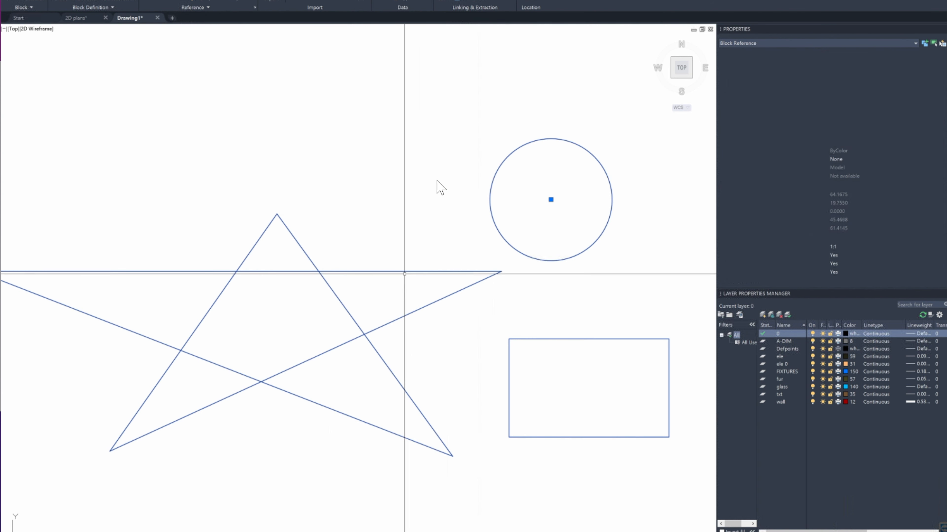
Start the Insert command to bring up the drawing's available blocks and list the recently used ones.
{"action": "scroll", "coordinate": [435, 211], "scroll_direction": "up", "scroll_amount": 6}
{"action": "scroll", "coordinate": [435, 211], "scroll_direction": "down", "scroll_amount": 6}
{"action": "scroll", "coordinate": [435, 211], "scroll_direction": "down", "scroll_amount": 2}
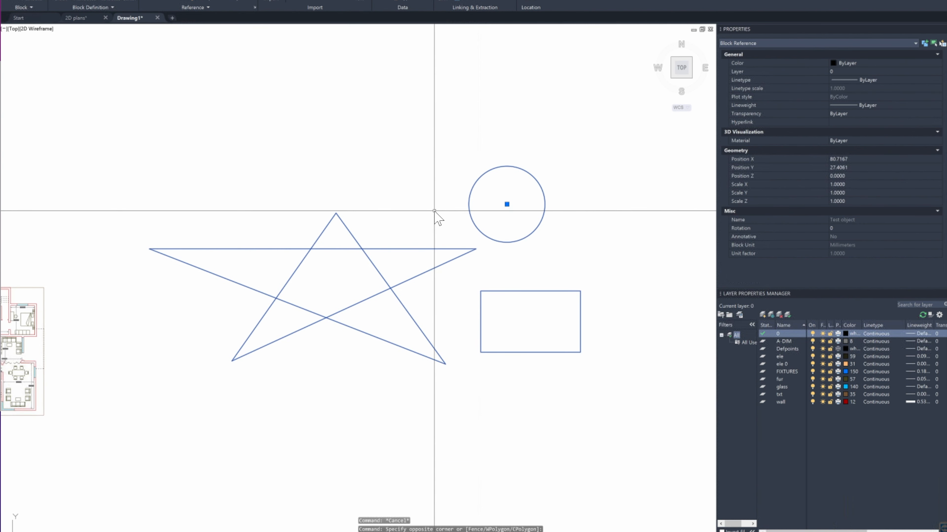
{"action": "middle_click_drag", "start_coordinate": [443, 214], "coordinate": [239, 242]}
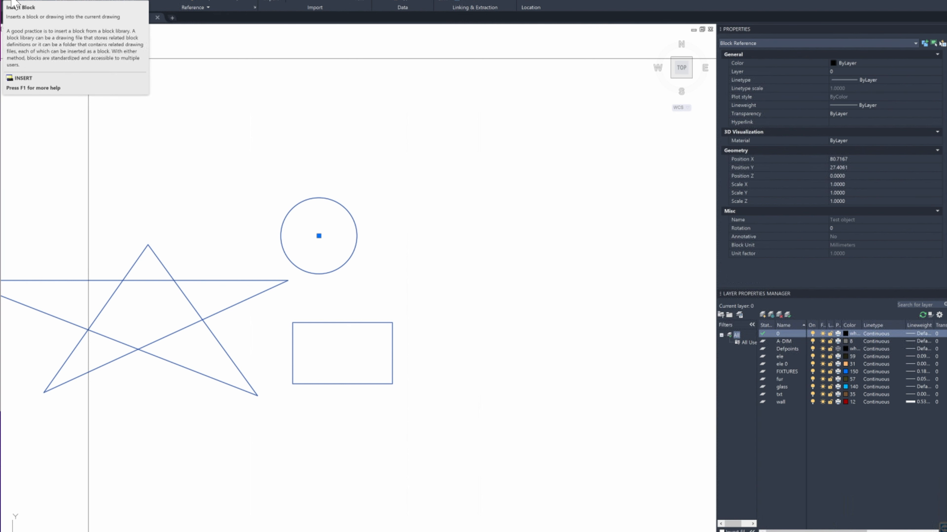
{"action": "left_click", "coordinate": [12, 5]}
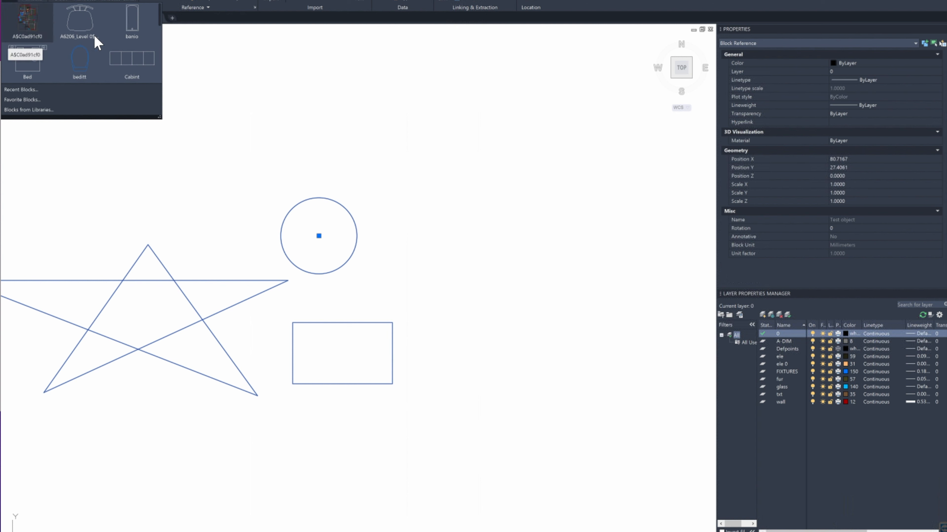
{"action": "scroll", "coordinate": [105, 52], "scroll_direction": "down", "scroll_amount": 1}
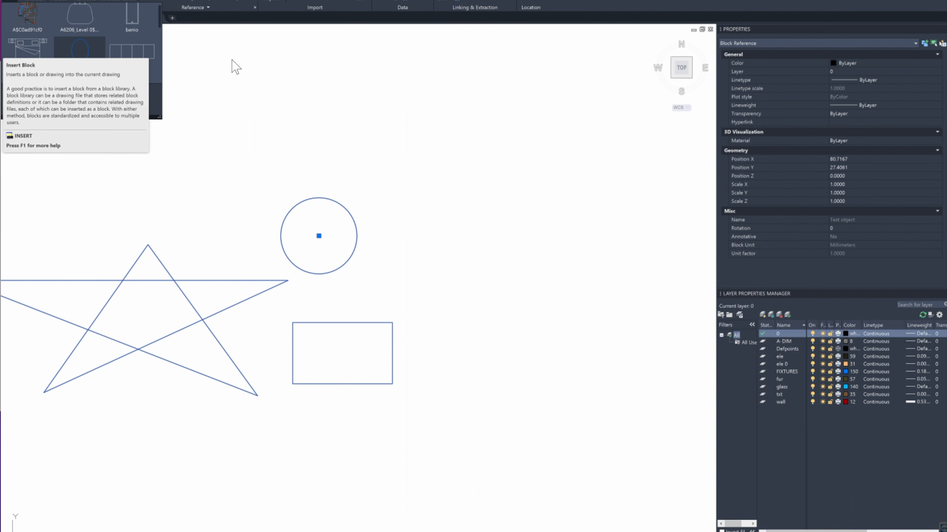
{"action": "key", "text": "Escape"}
{"action": "type", "text": "ins"}
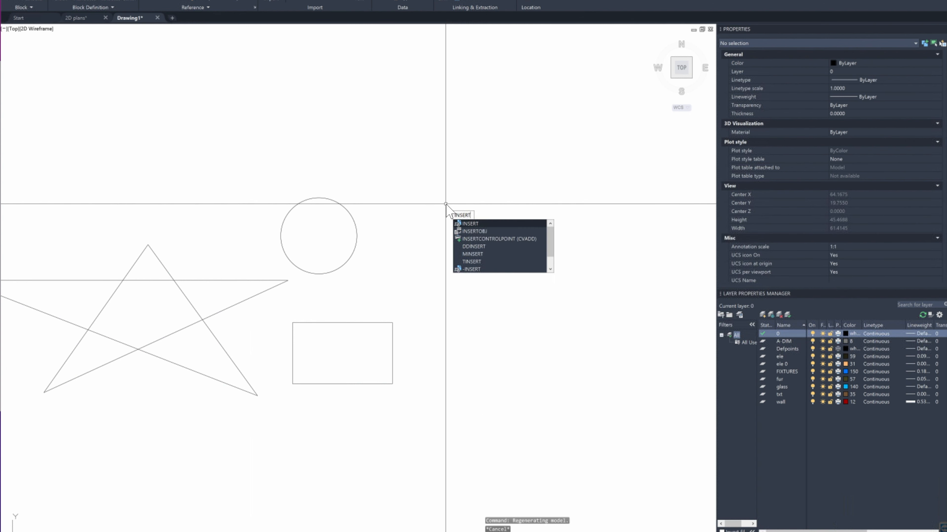
{"action": "key", "text": "Return"}
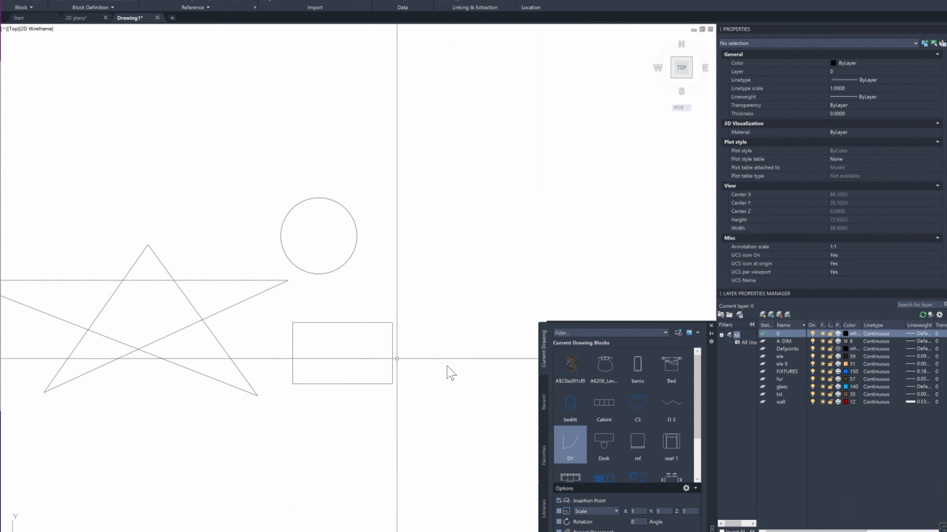
{"action": "left_click", "coordinate": [543, 407]}
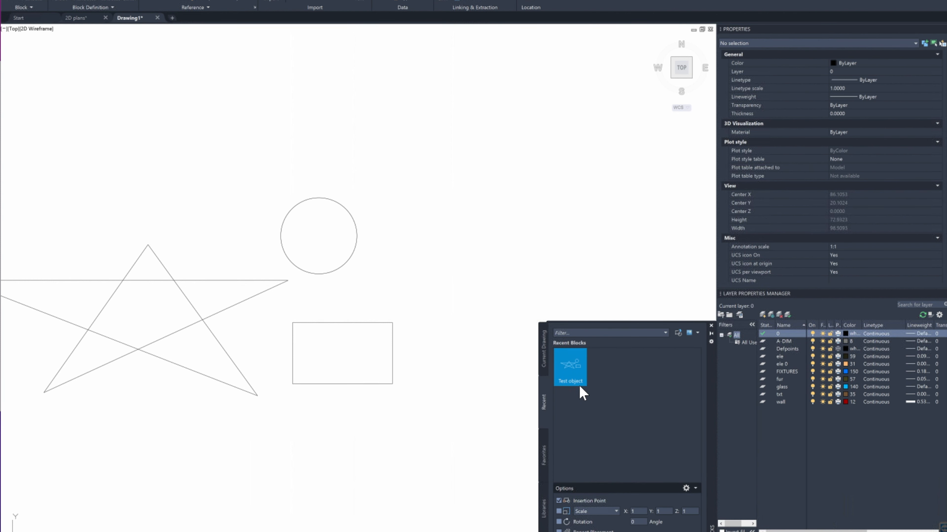
Insert two copies of the "Test object" block beside the original, the first at about X 132.4, Y 49.7 and the second below and right of it.
{"action": "left_click", "coordinate": [10, 1]}
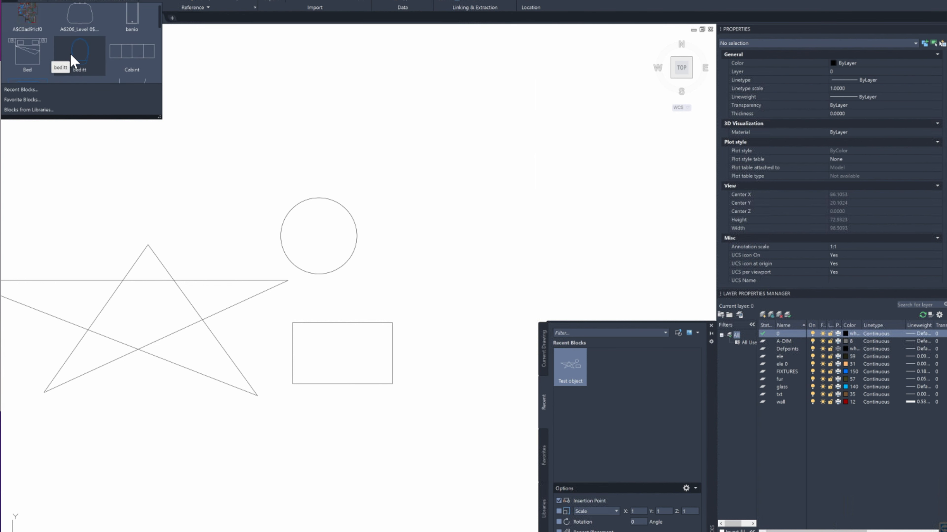
{"action": "scroll", "coordinate": [73, 57], "scroll_direction": "down", "scroll_amount": 3}
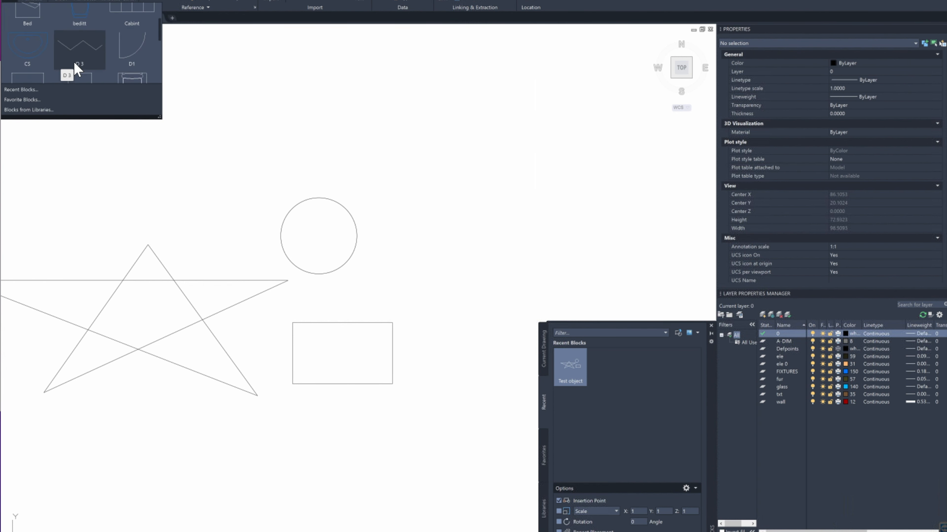
{"action": "left_click", "coordinate": [566, 380]}
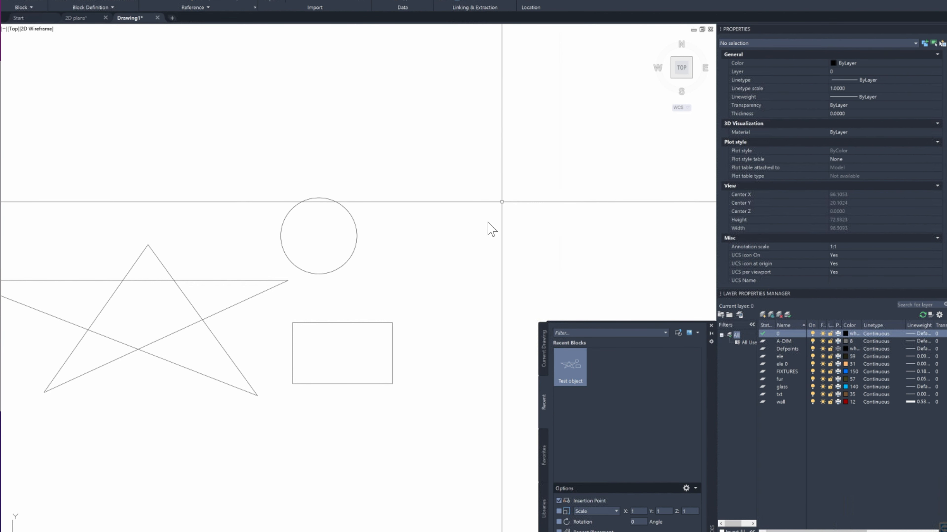
{"action": "left_click", "coordinate": [567, 369]}
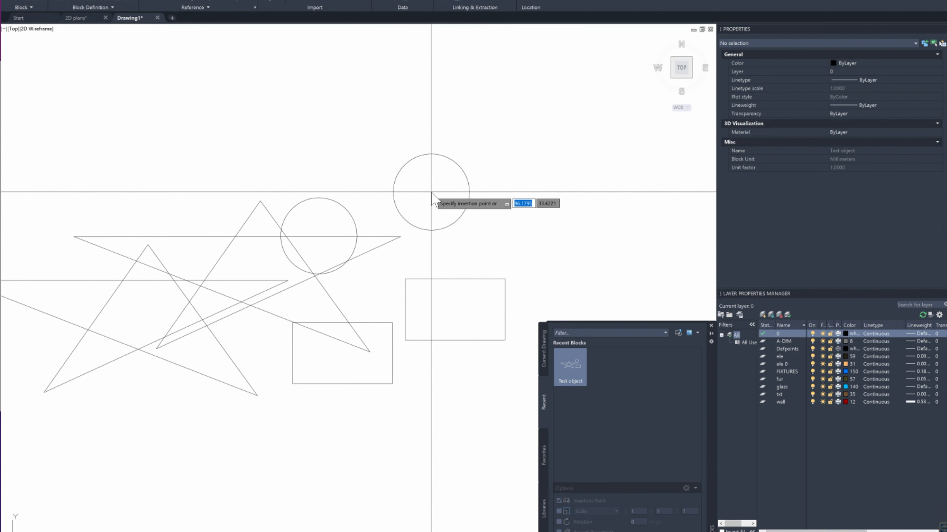
{"action": "mouse_move", "coordinate": [484, 183]}
{"action": "middle_mouse_down"}
{"action": "mouse_move", "coordinate": [390, 173]}
{"action": "mouse_move", "coordinate": [307, 211]}
{"action": "middle_mouse_up"}
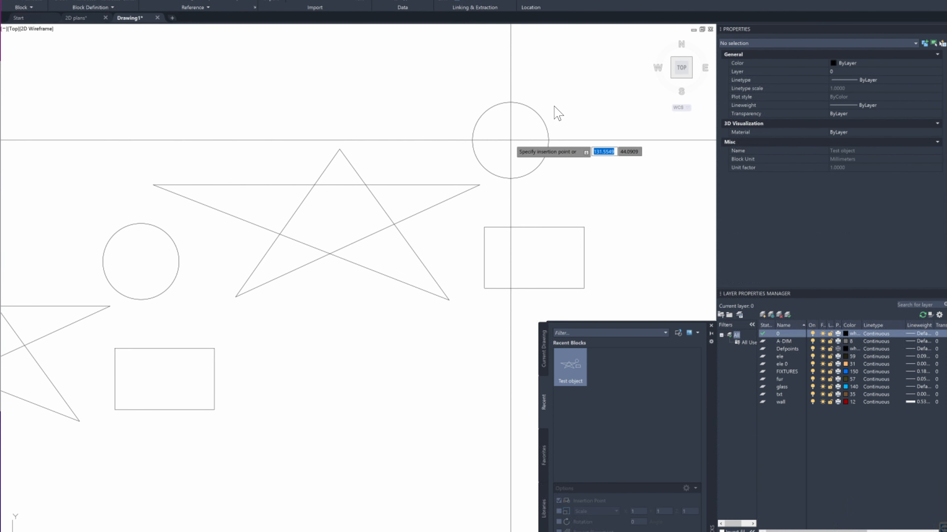
{"action": "left_click", "coordinate": [516, 100]}
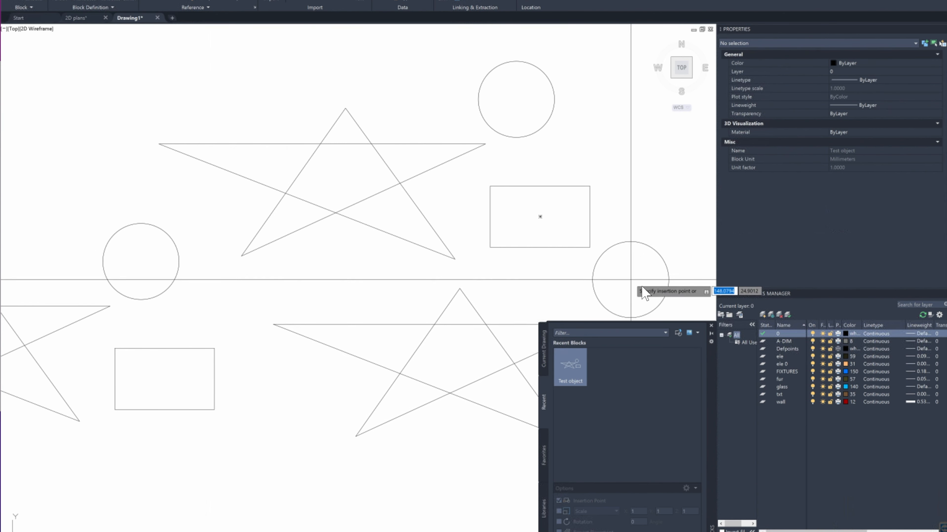
{"action": "left_click", "coordinate": [644, 278]}
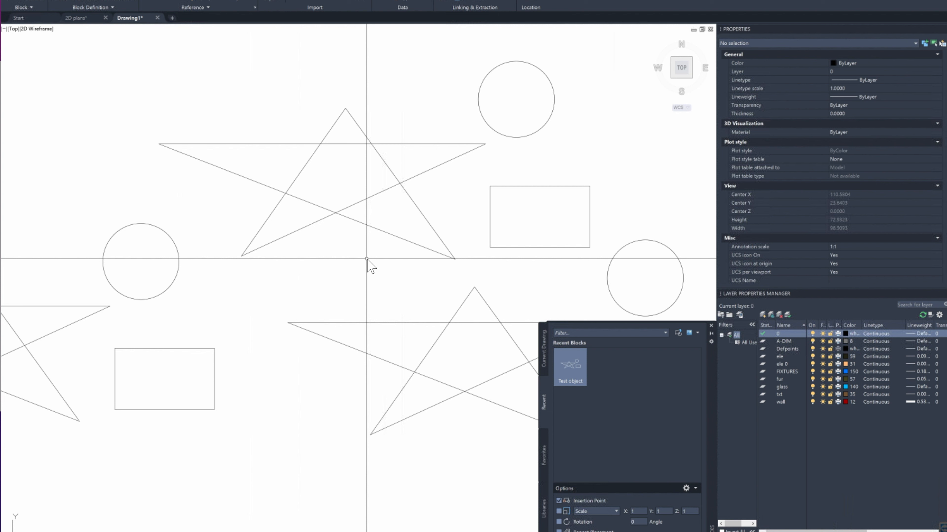
Call up the block definition to edit from the upper inserted copy and look over its name, preview and description.
{"action": "middle_click_drag", "start_coordinate": [302, 290], "coordinate": [365, 206]}
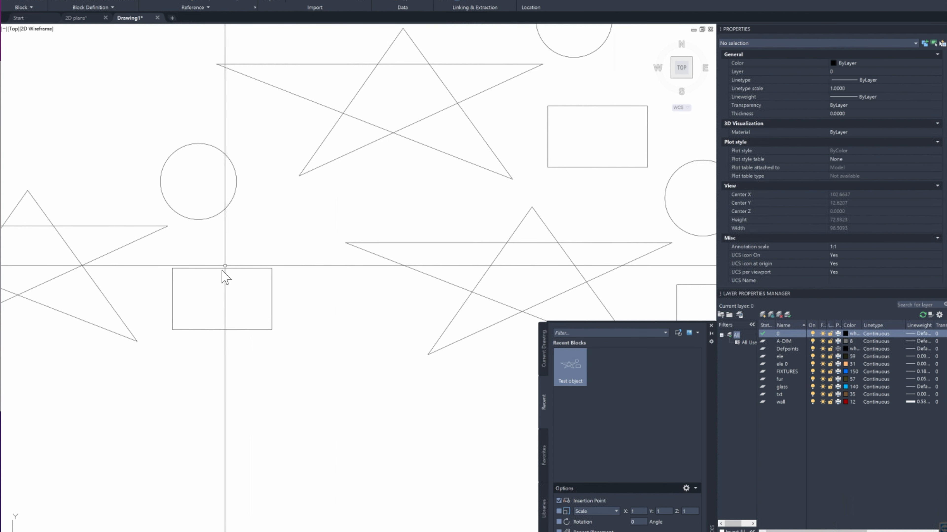
{"action": "left_click", "coordinate": [430, 120]}
{"action": "left_click", "coordinate": [418, 111]}
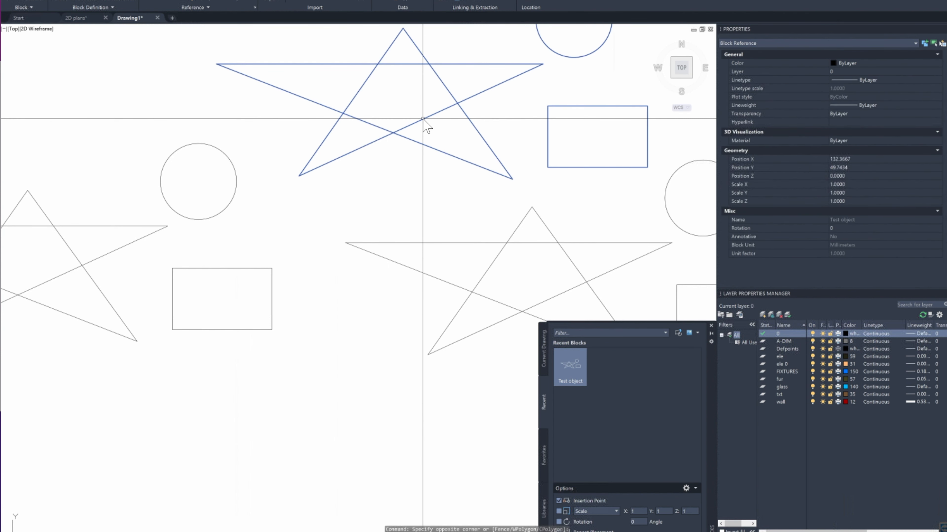
{"action": "double_click", "coordinate": [423, 120]}
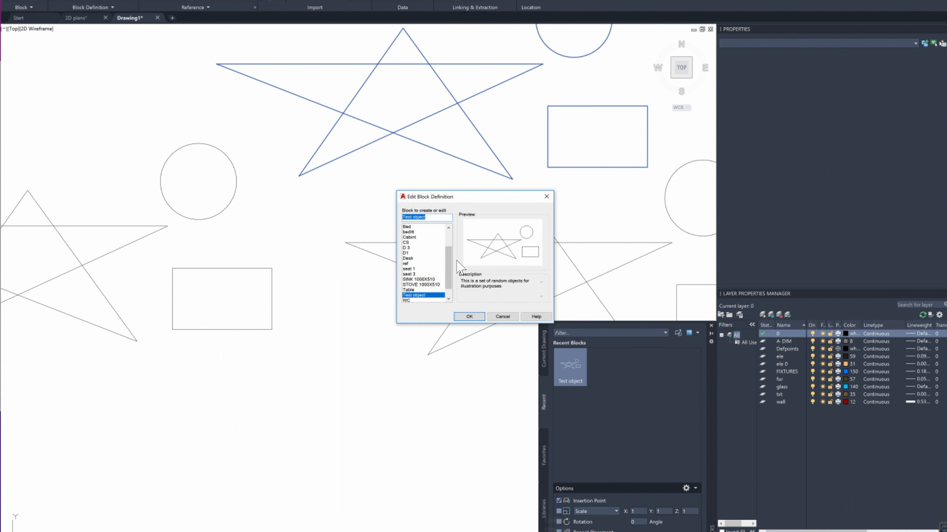
{"action": "left_click_drag", "start_coordinate": [449, 264], "coordinate": [449, 286]}
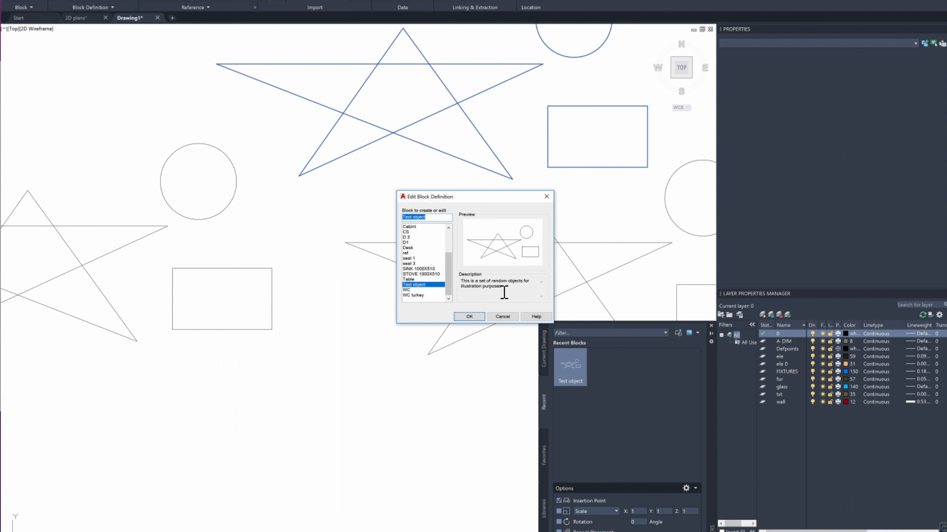
{"action": "left_click_drag", "start_coordinate": [502, 287], "coordinate": [465, 281]}
{"action": "left_click", "coordinate": [478, 291]}
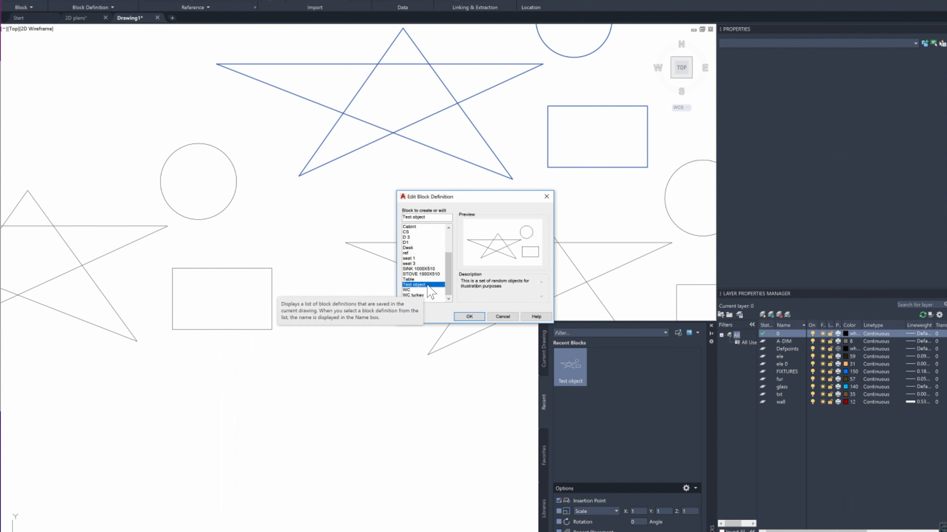
Preview other block definitions such as D 3 and Desk, and open "Test object" in the Block Editor.
{"action": "left_click", "coordinate": [418, 253]}
{"action": "left_click", "coordinate": [419, 246]}
{"action": "left_click", "coordinate": [418, 235]}
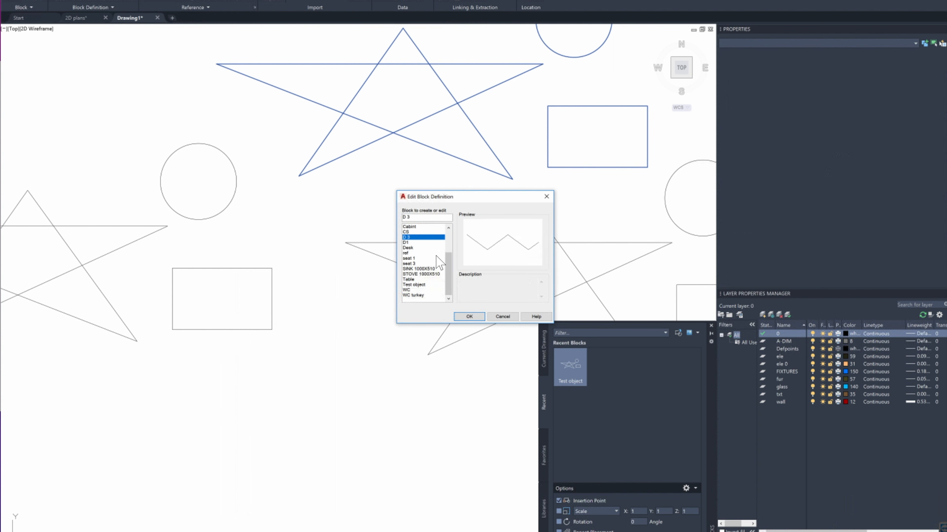
{"action": "left_click", "coordinate": [416, 248]}
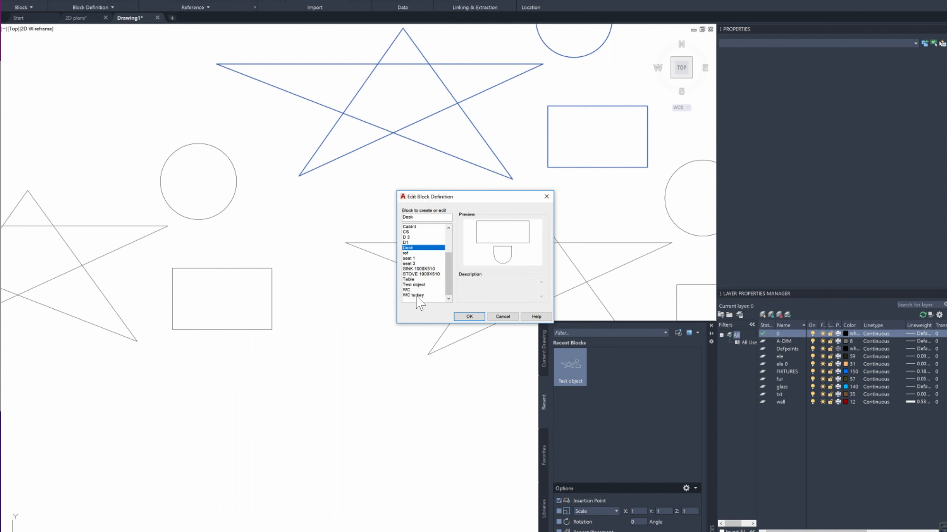
{"action": "left_click", "coordinate": [422, 285]}
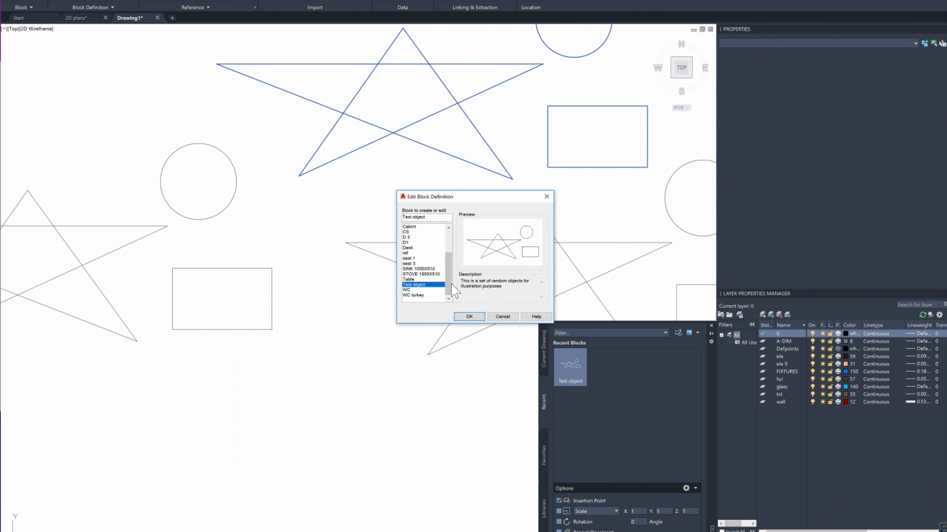
{"action": "left_click", "coordinate": [475, 319]}
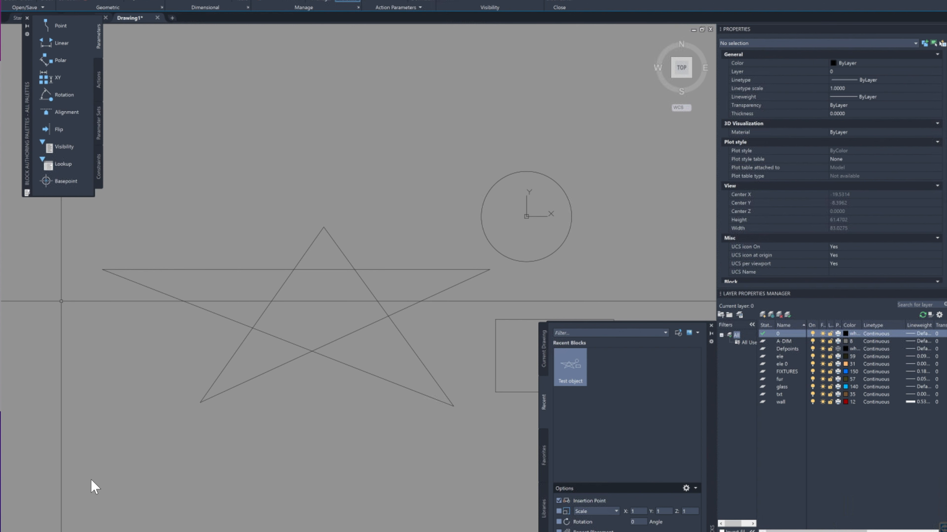
Move the star's horizontal line about 8.1 units up and 3.7 units right so its end lies inside the circle.
{"action": "scroll", "coordinate": [350, 399], "scroll_direction": "down", "scroll_amount": 2}
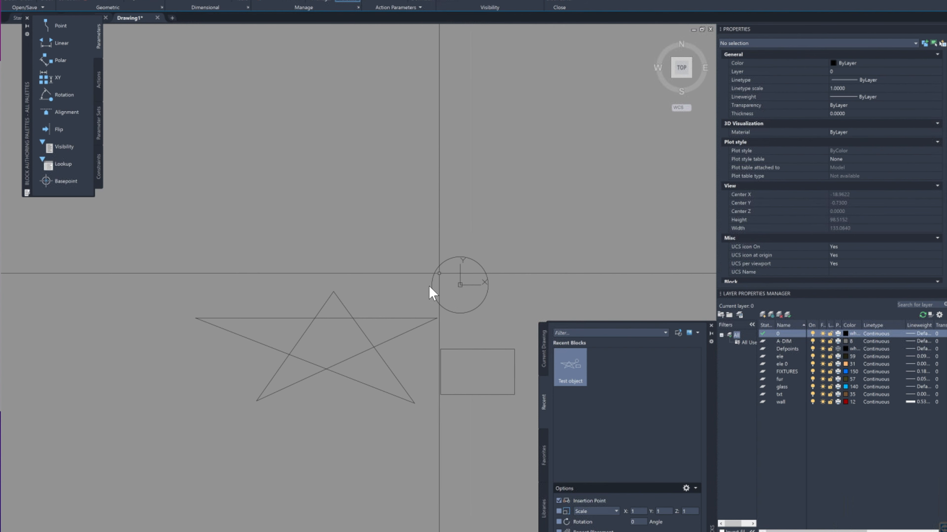
{"action": "left_click", "coordinate": [377, 319]}
{"action": "type", "text": "m"}
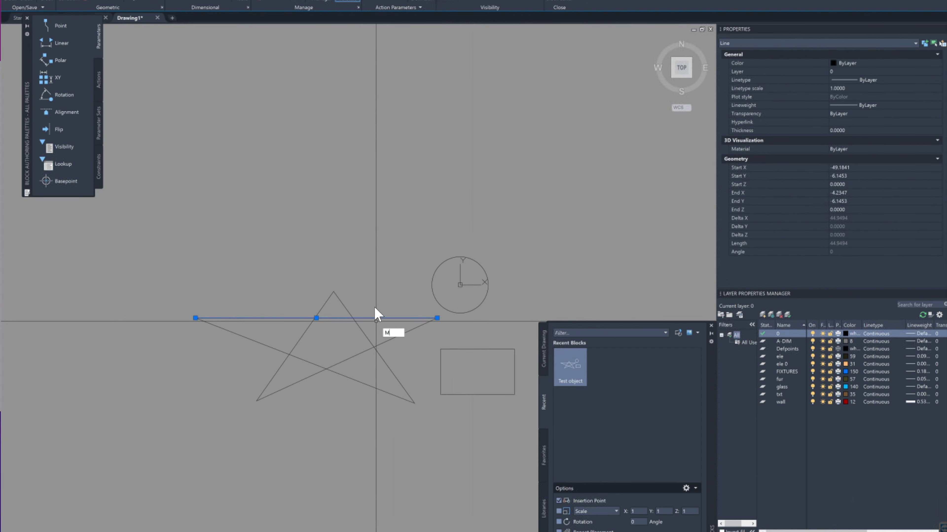
{"action": "key", "text": "Return"}
{"action": "left_click", "coordinate": [376, 320]}
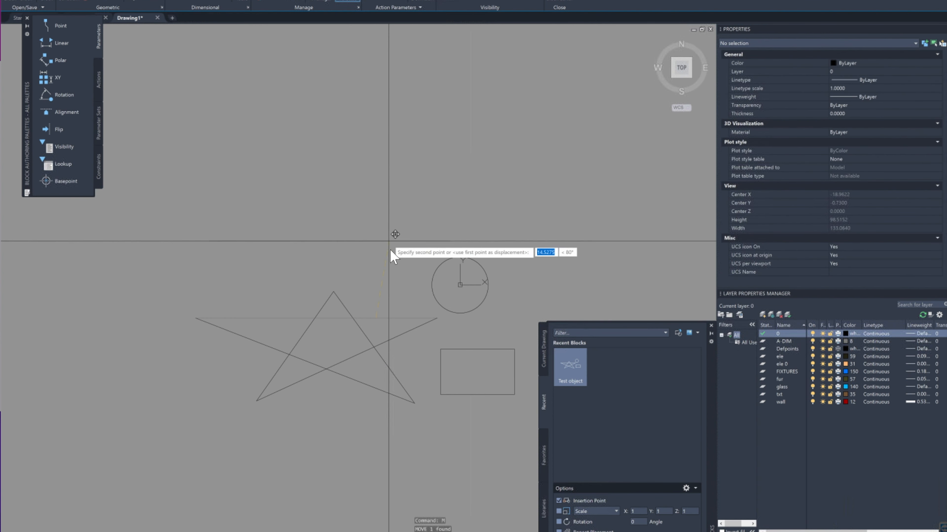
{"action": "left_click", "coordinate": [395, 274]}
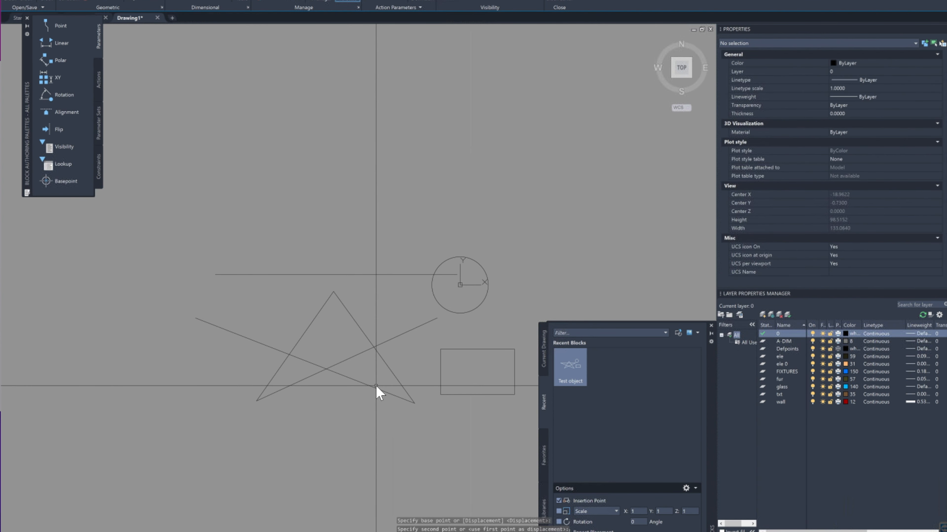
Erase the two lines that form the star's upper peak and close the Block Editor, saving the changes to "Test object".
{"action": "left_click", "coordinate": [362, 349]}
{"action": "type", "text": "e"}
{"action": "key", "text": "Return"}
{"action": "left_click", "coordinate": [380, 296]}
{"action": "left_click", "coordinate": [330, 344]}
{"action": "key", "text": "Return"}
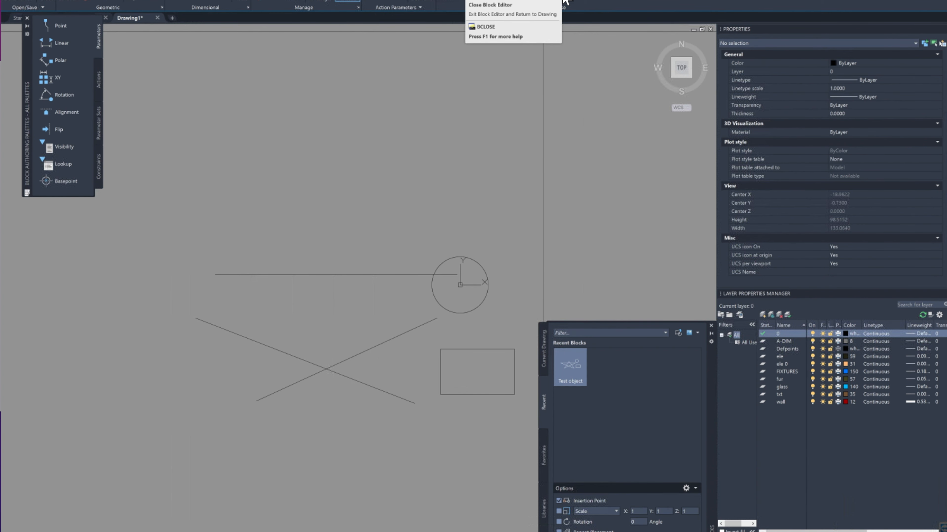
{"action": "left_click", "coordinate": [565, 3]}
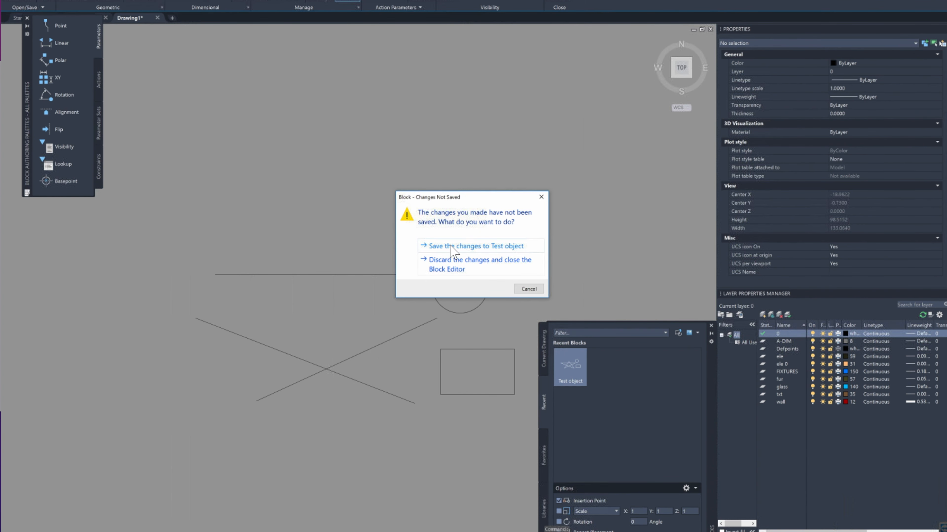
{"action": "left_click", "coordinate": [451, 246]}
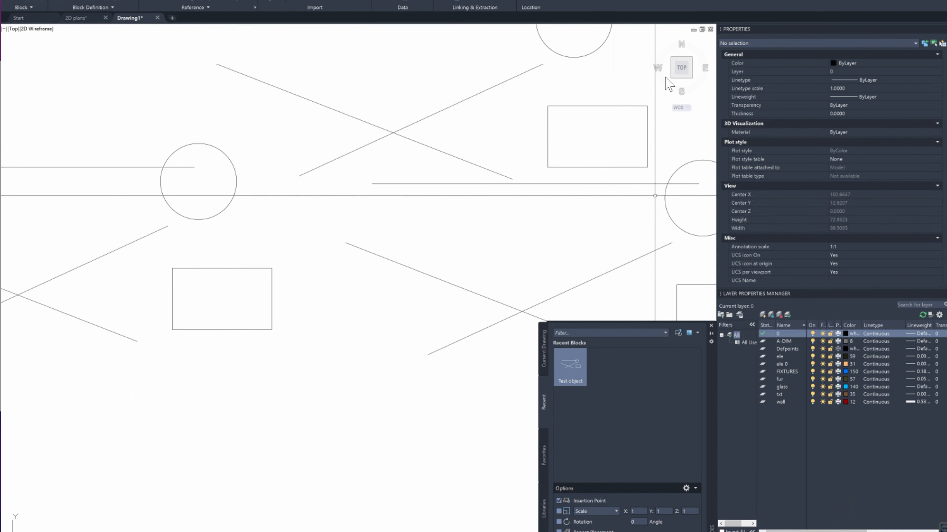
Reopen "Test object" in the Block Editor and assign its horizontal line to the glass layer.
{"action": "double_click", "coordinate": [433, 118]}
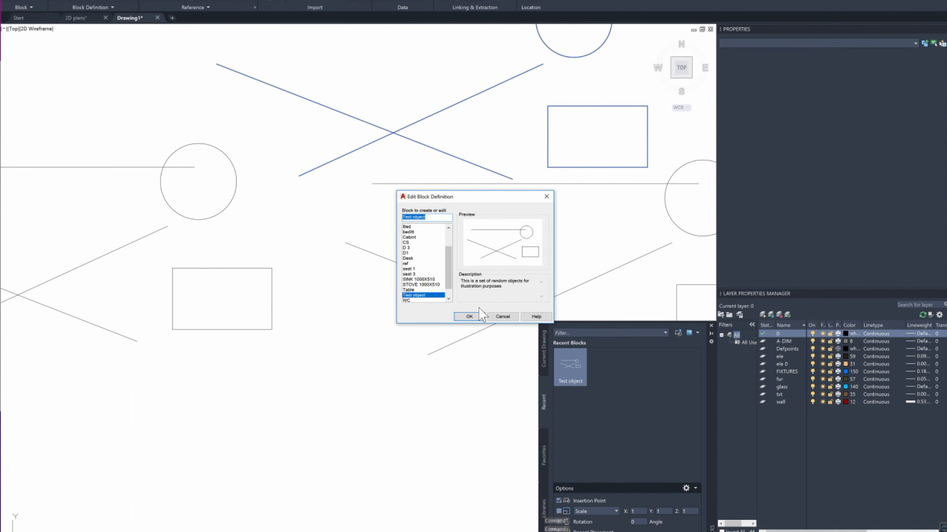
{"action": "left_click", "coordinate": [470, 317]}
{"action": "left_click", "coordinate": [422, 152]}
{"action": "left_click", "coordinate": [321, 250]}
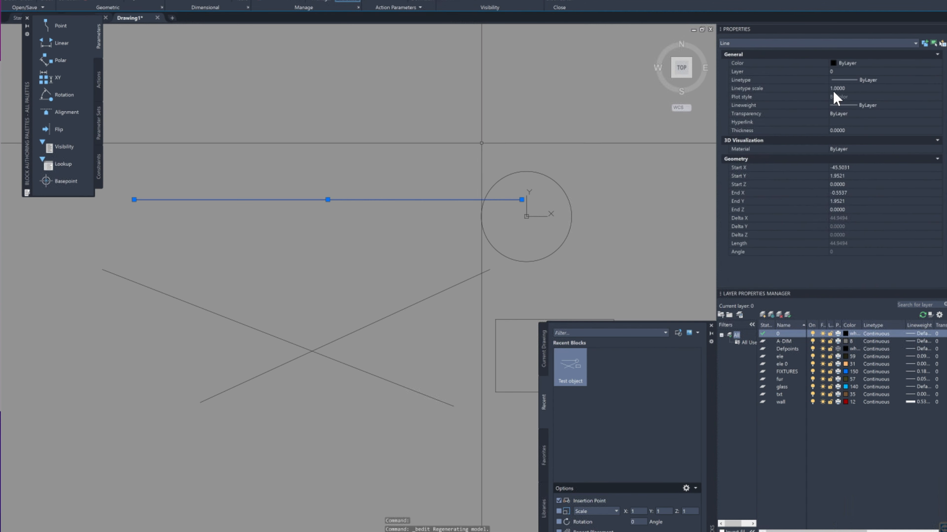
{"action": "left_click", "coordinate": [857, 72]}
{"action": "left_click", "coordinate": [857, 71]}
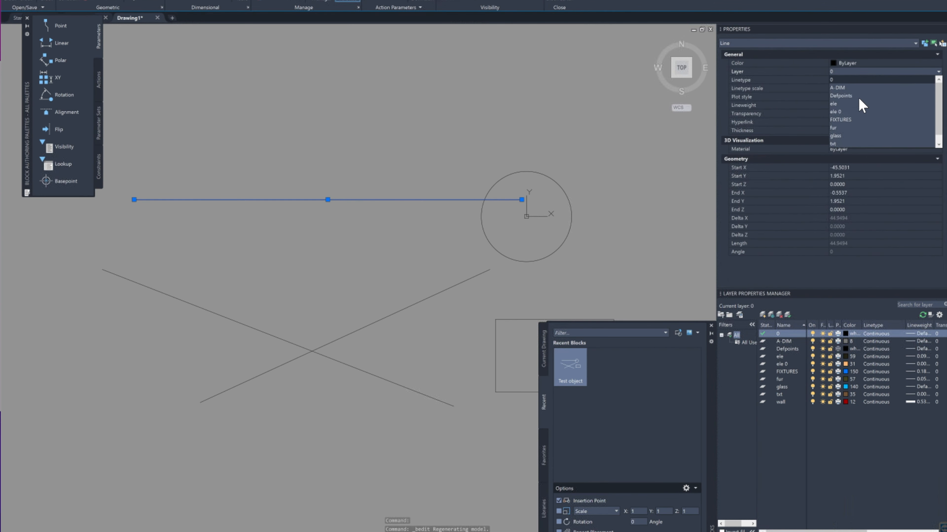
{"action": "left_click", "coordinate": [864, 135]}
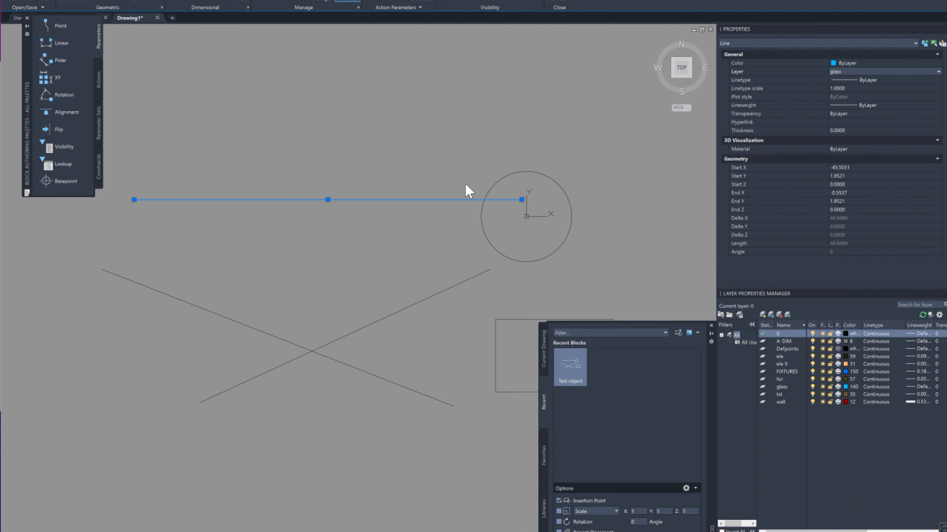
{"action": "left_click", "coordinate": [343, 242]}
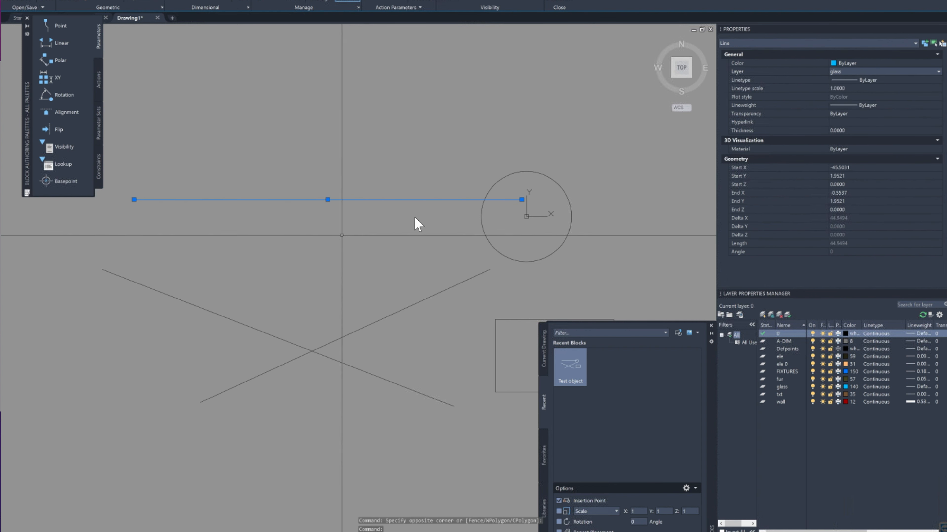
Deselect the line and close the Block Editor, saving the changes to "Test object".
{"action": "key", "text": "Escape"}
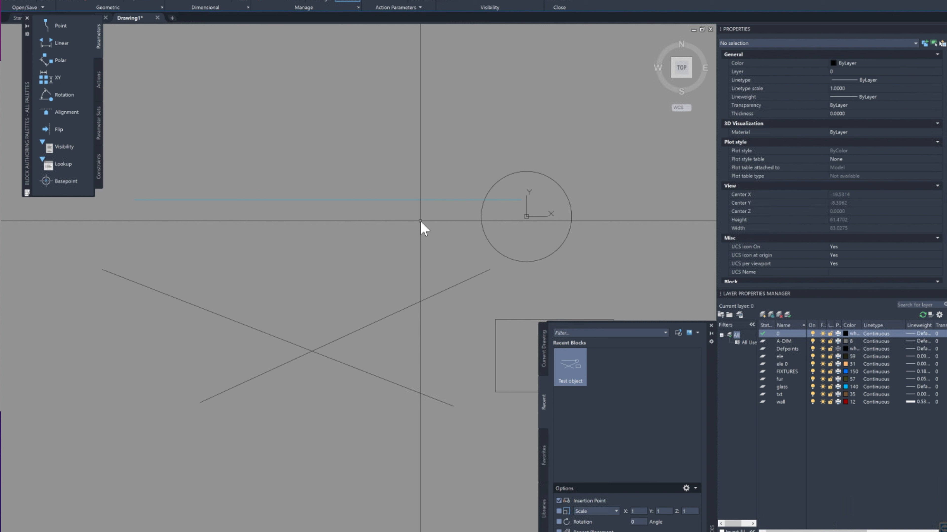
{"action": "left_click", "coordinate": [564, 4]}
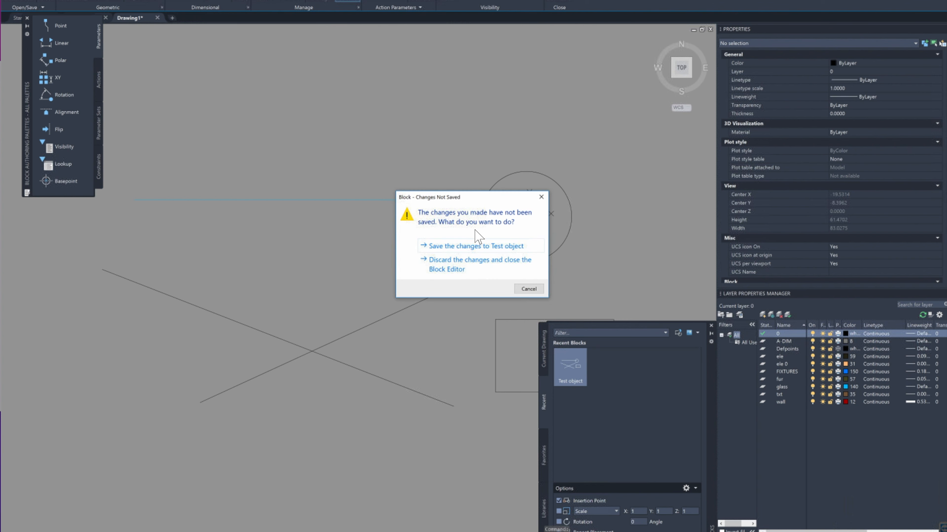
{"action": "left_click", "coordinate": [469, 248]}
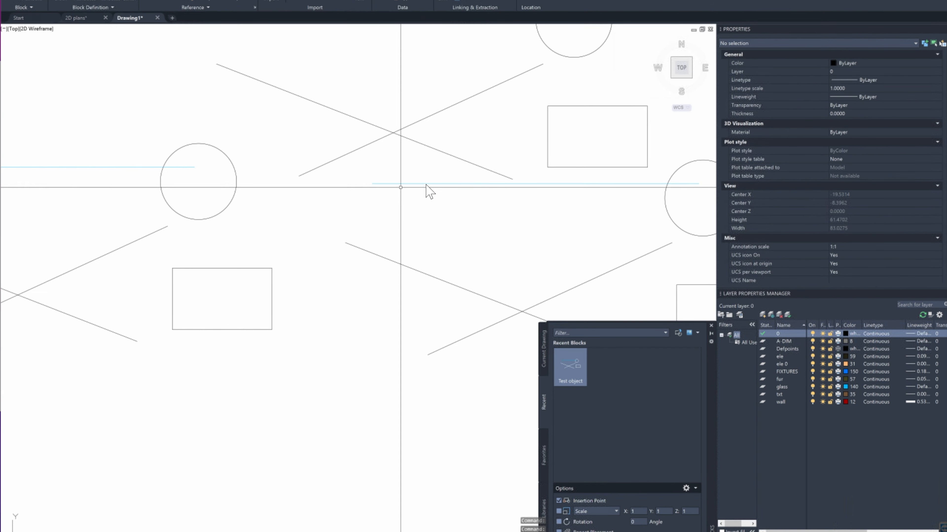
Inspect the properties and available color options of one "Test object" copy without changing them.
{"action": "middle_click_drag", "start_coordinate": [193, 155], "coordinate": [267, 348]}
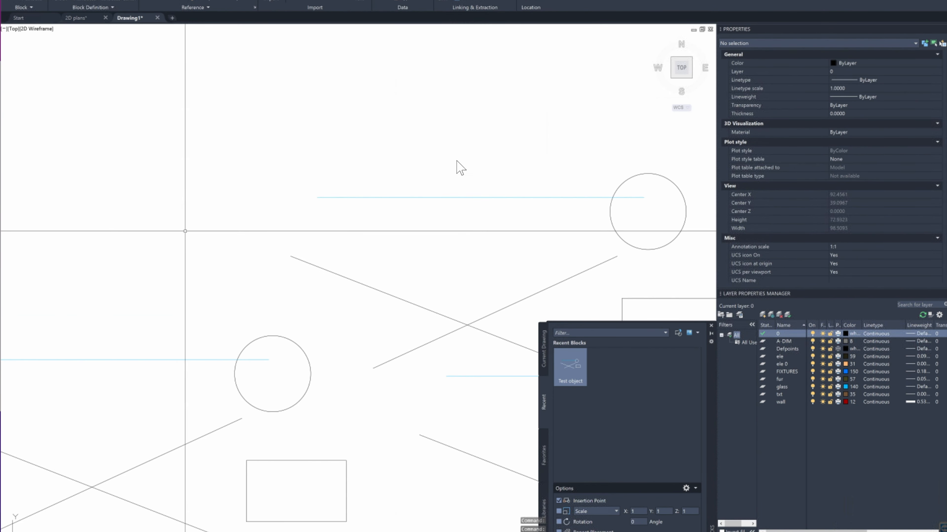
{"action": "left_click", "coordinate": [470, 197]}
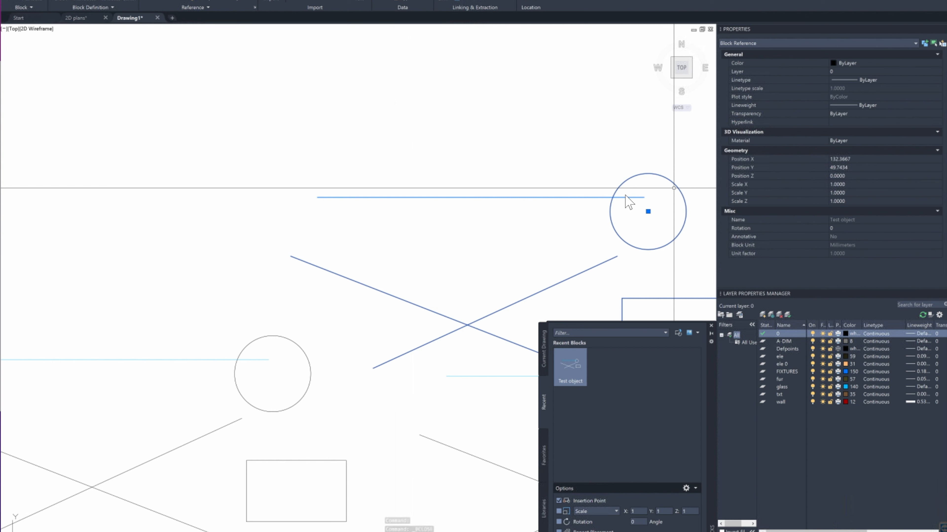
{"action": "key", "text": "Escape"}
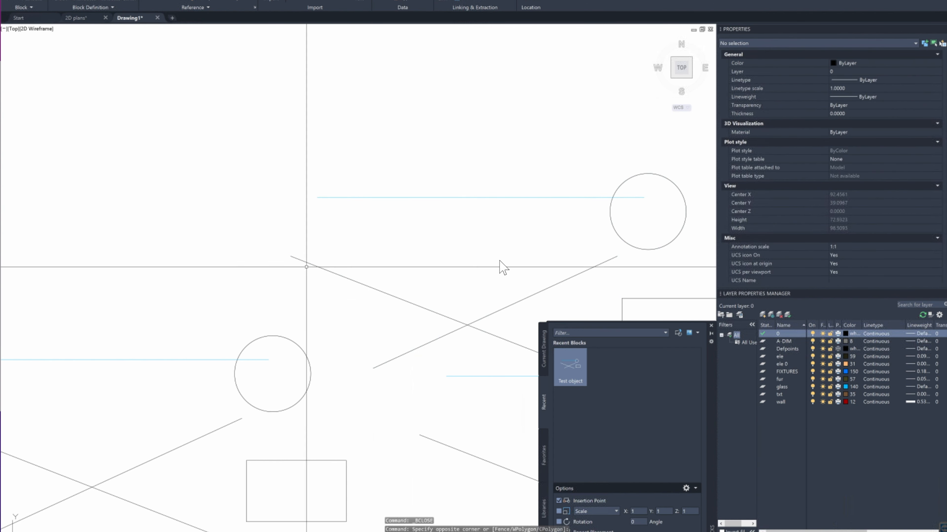
{"action": "left_click", "coordinate": [527, 197]}
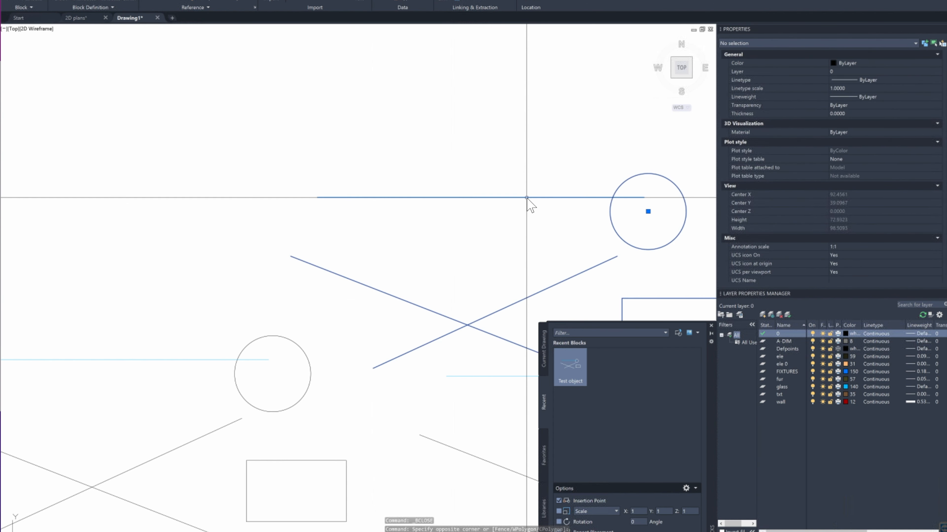
{"action": "left_click", "coordinate": [865, 64]}
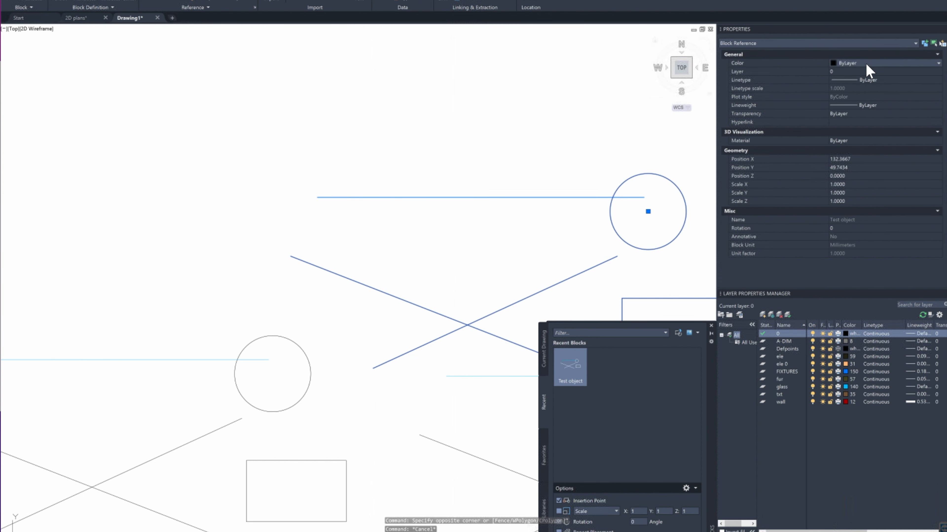
{"action": "left_click", "coordinate": [866, 64]}
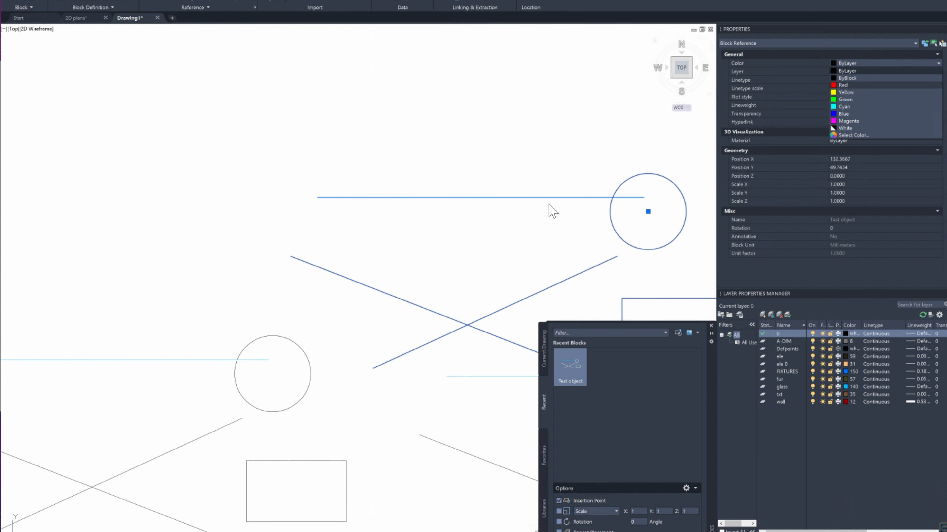
{"action": "key", "text": "Escape"}
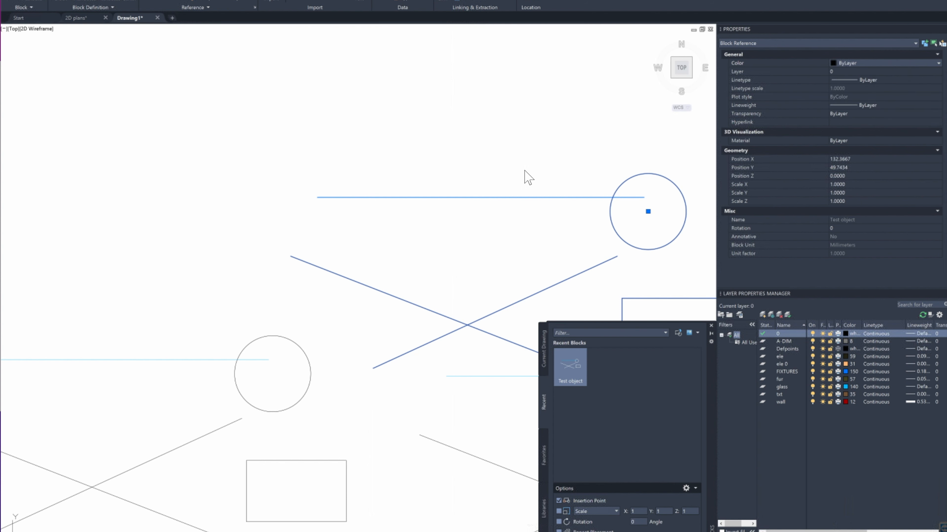
{"action": "key", "text": "Escape"}
Erase the three "Test object" copies from the drawing.
{"action": "middle_click_drag", "start_coordinate": [390, 374], "coordinate": [311, 267]}
{"action": "type", "text": "x"}
{"action": "key", "text": "Return"}
{"action": "left_click", "coordinate": [404, 162]}
{"action": "left_click", "coordinate": [96, 473]}
{"action": "key", "text": "Return"}
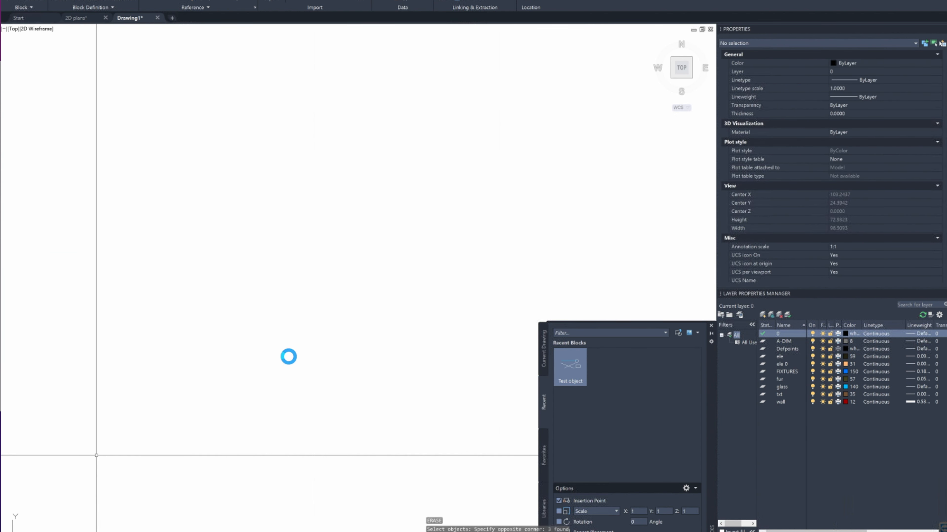
Return to the floor plan and examine the living room furniture up close and the overall layout.
{"action": "middle_click_drag", "start_coordinate": [281, 315], "coordinate": [561, 260]}
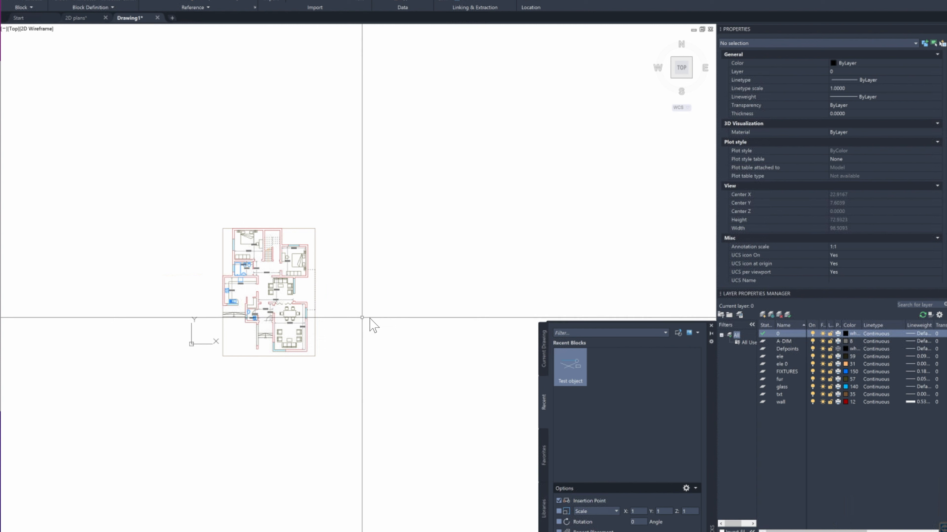
{"action": "left_click", "coordinate": [283, 330]}
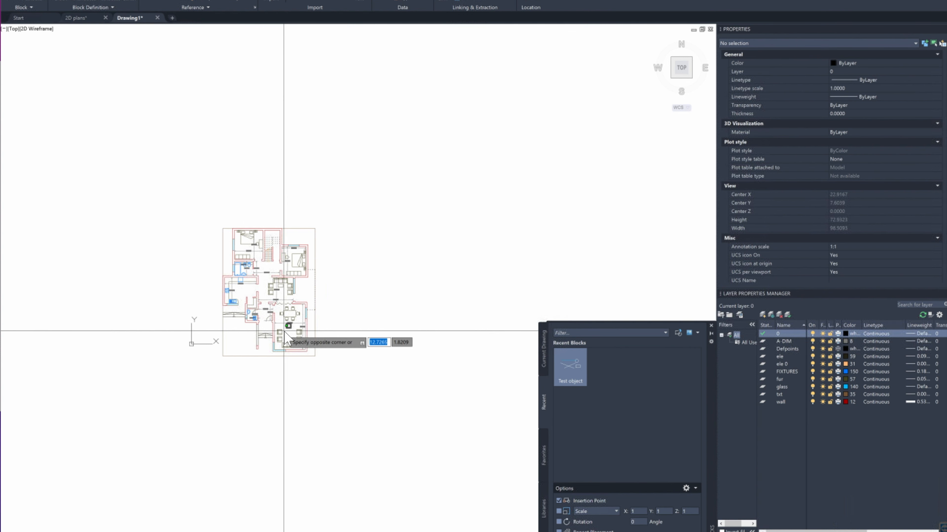
{"action": "key", "text": "Escape"}
{"action": "key", "text": "Escape"}
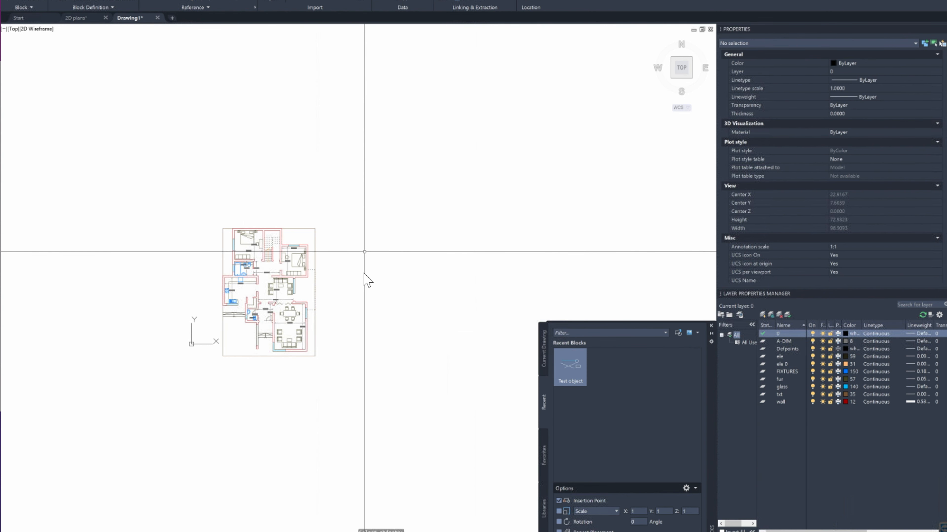
{"action": "type", "text": "z"}
{"action": "key", "text": "Return"}
{"action": "left_click", "coordinate": [325, 180]}
{"action": "left_click", "coordinate": [135, 448]}
{"action": "middle_click_drag", "start_coordinate": [446, 264], "coordinate": [339, 308]}
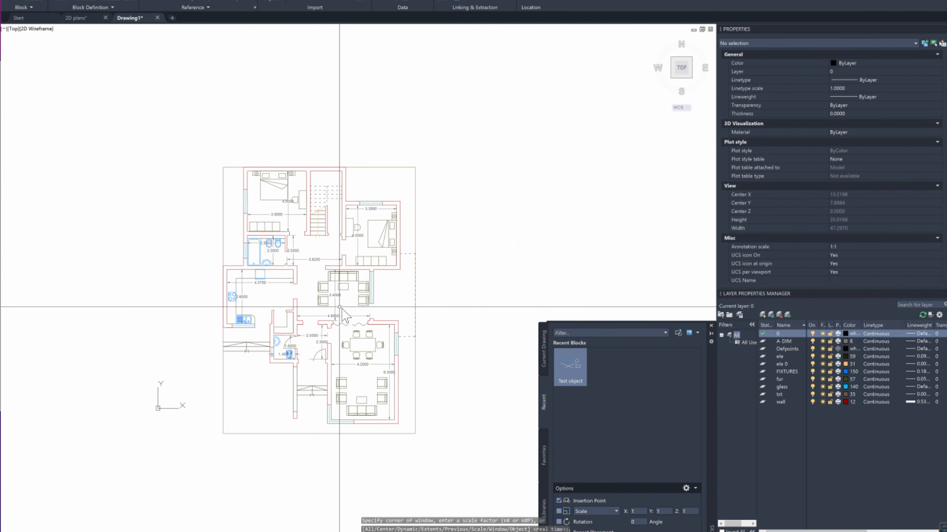
{"action": "scroll", "coordinate": [341, 307], "scroll_direction": "up", "scroll_amount": 10}
{"action": "scroll", "coordinate": [342, 307], "scroll_direction": "down", "scroll_amount": 4}
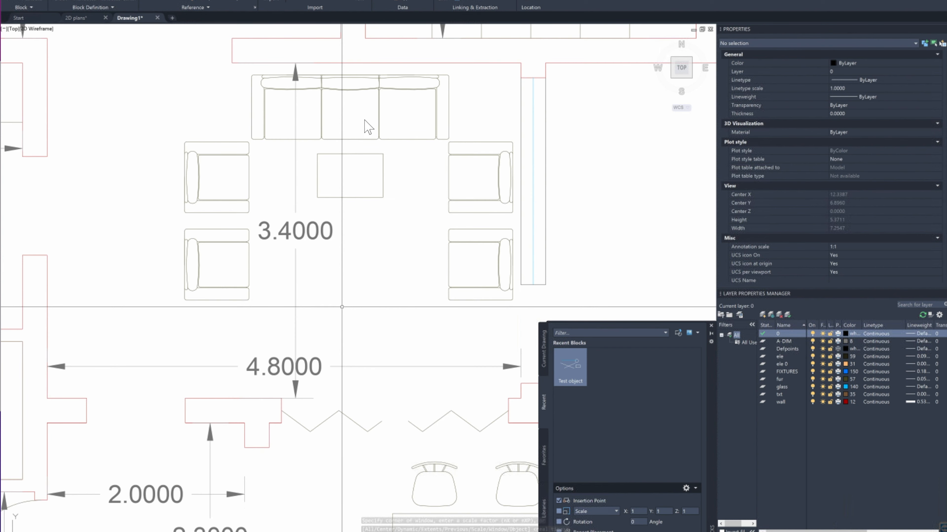
{"action": "scroll", "coordinate": [376, 332], "scroll_direction": "down", "scroll_amount": 4}
{"action": "middle_click_drag", "start_coordinate": [392, 313], "coordinate": [266, 241]}
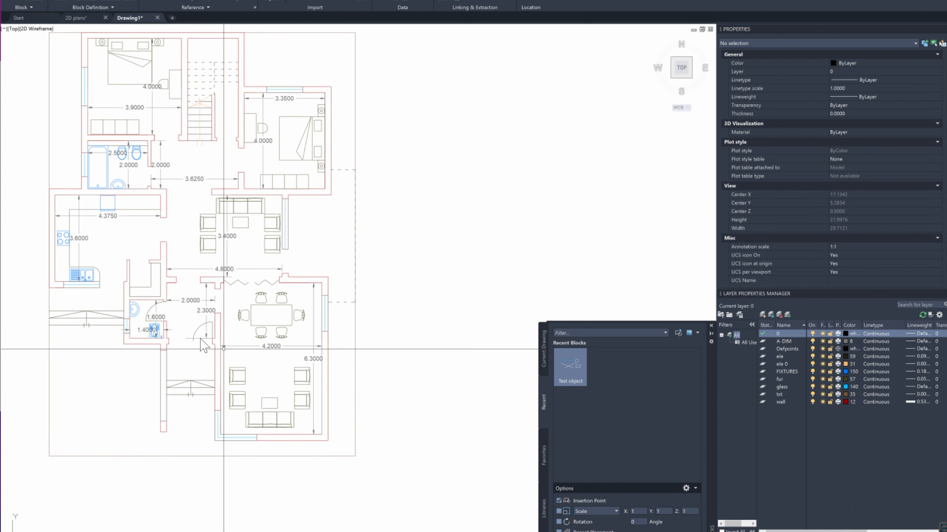
Check the entrance door block and erase the door of the small bathroom beside the entrance.
{"action": "left_click", "coordinate": [196, 330]}
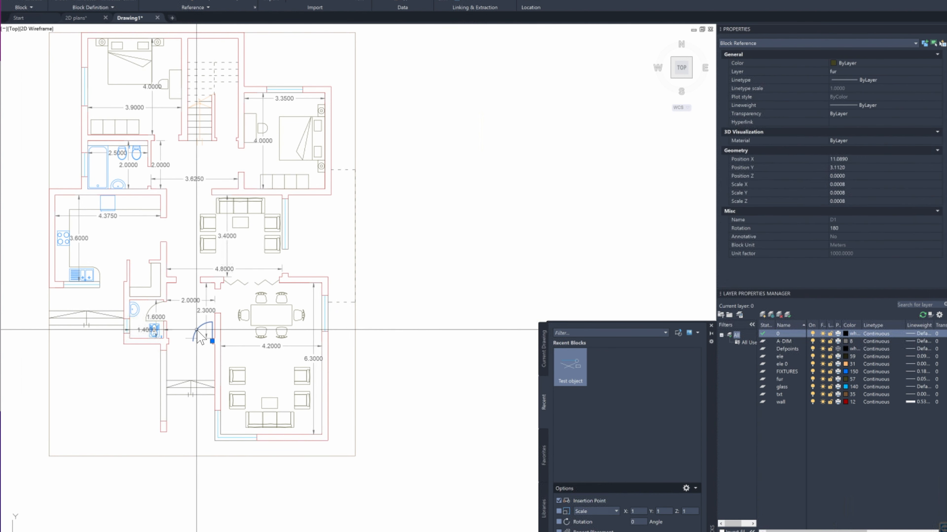
{"action": "key", "text": "Escape"}
{"action": "left_click", "coordinate": [151, 315]}
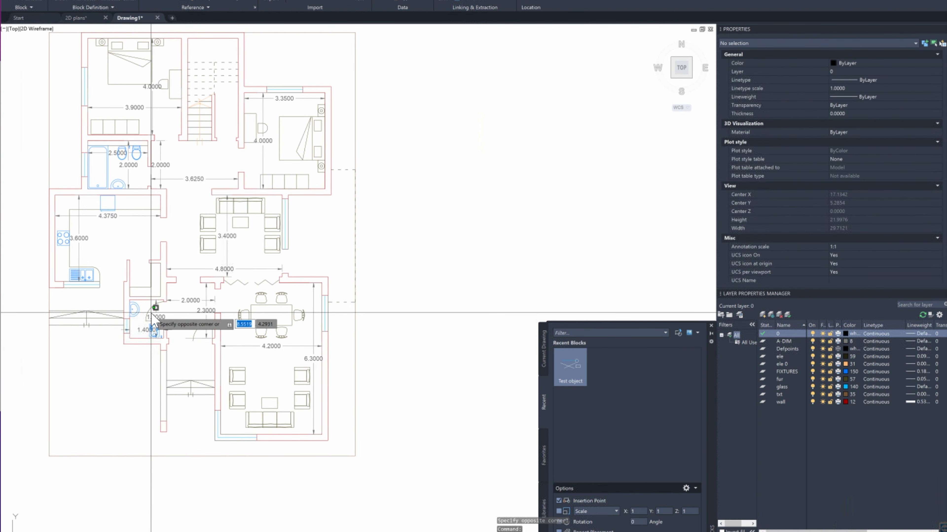
{"action": "key", "text": "Escape"}
{"action": "left_click", "coordinate": [151, 315]}
{"action": "key", "text": "Delete"}
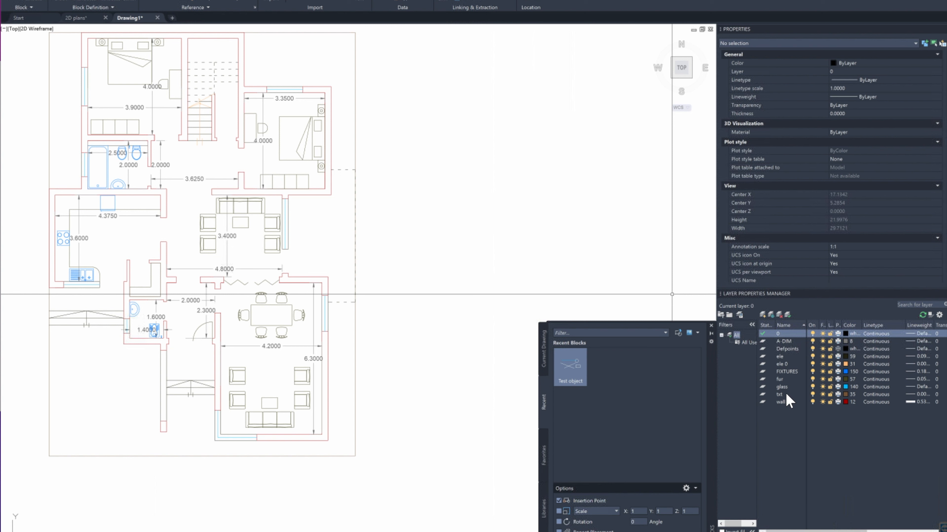
Create a new layer named Doors.
{"action": "left_click", "coordinate": [762, 315]}
{"action": "type", "text": "Doors"}
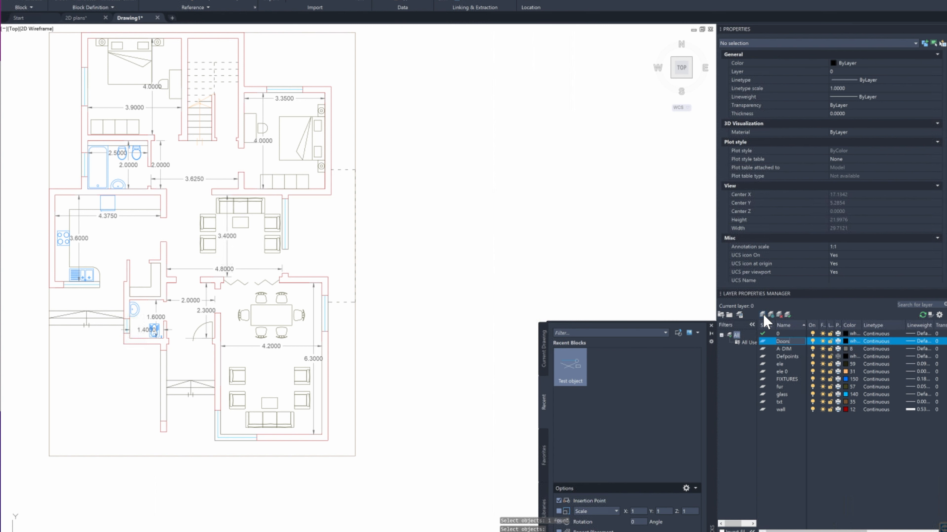
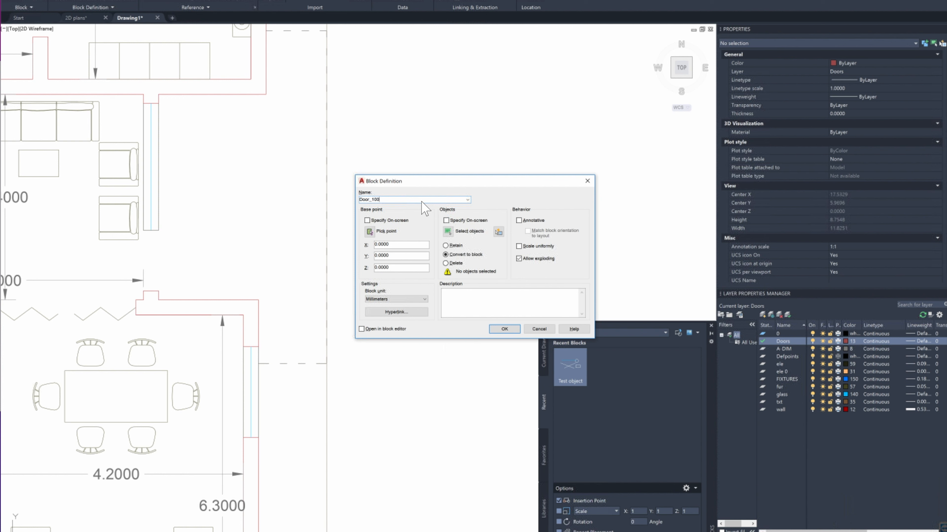
Define the Door_1000 block from the door leaf and arc, excluding the horizontal threshold line, with its base point at the leaf's lower-left corner.
{"action": "left_click", "coordinate": [369, 231]}
{"action": "left_click", "coordinate": [407, 303]}
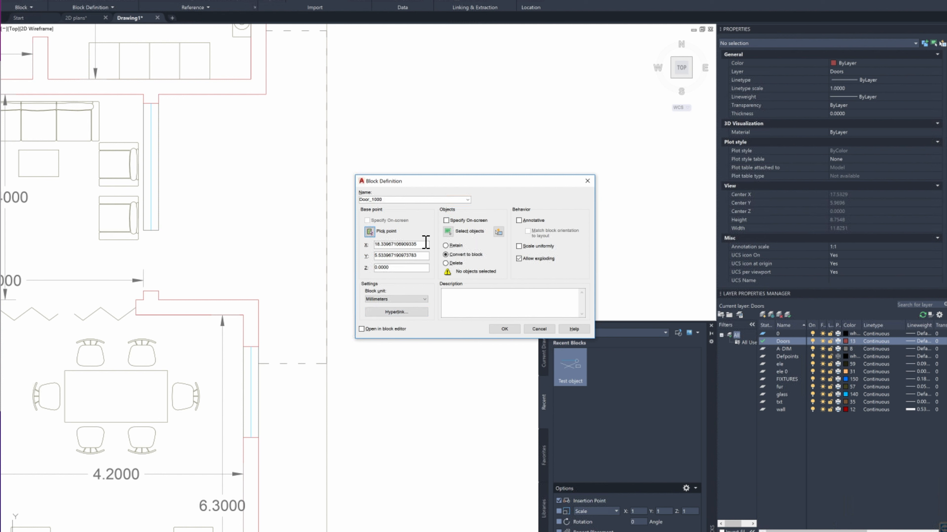
{"action": "left_click", "coordinate": [448, 231]}
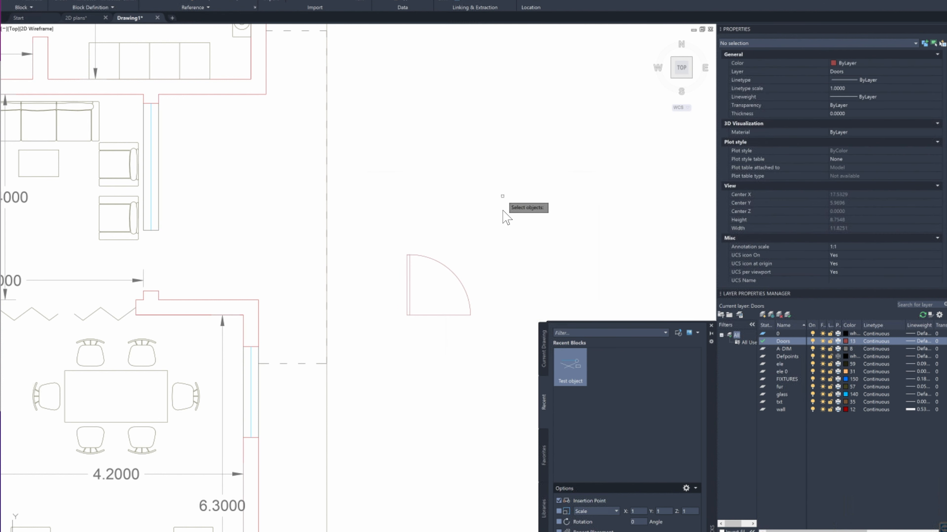
{"action": "left_click", "coordinate": [502, 210]}
{"action": "left_click", "coordinate": [396, 359]}
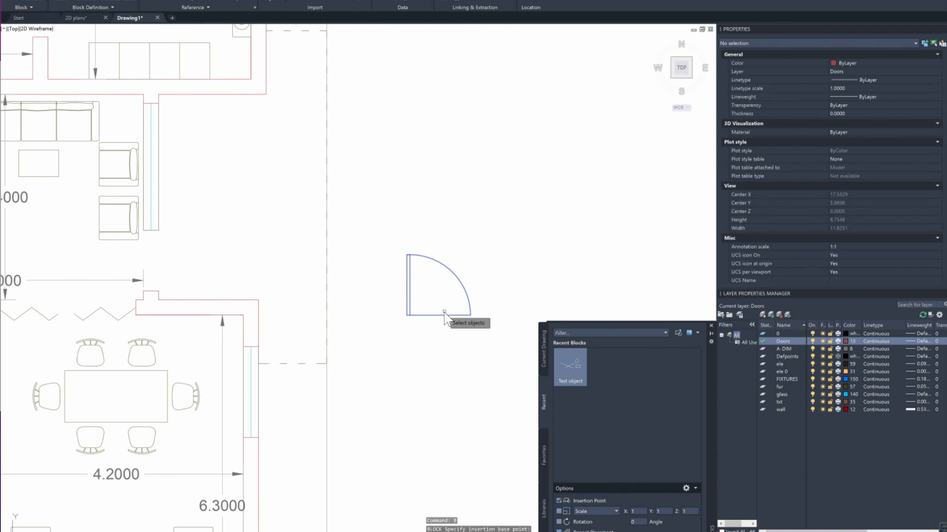
{"action": "left_click", "coordinate": [442, 303]}
{"action": "left_click", "coordinate": [434, 344]}
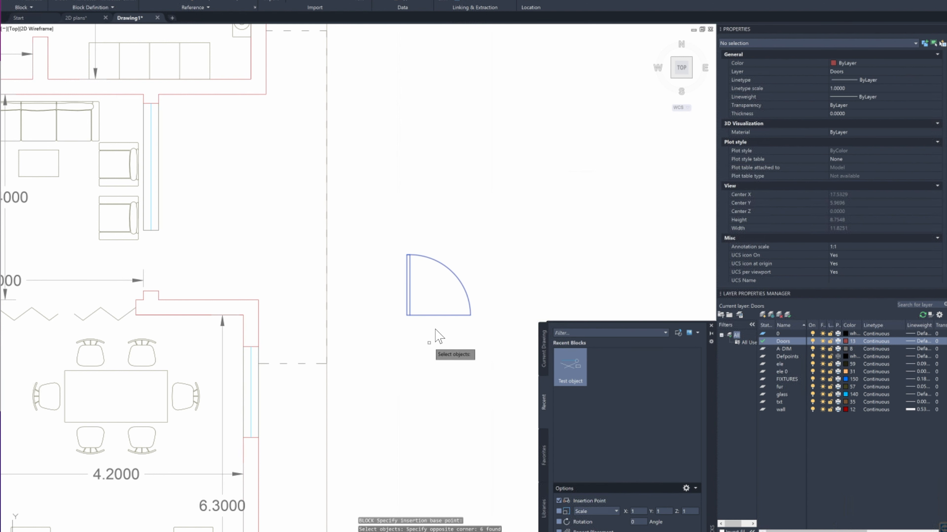
{"action": "left_click", "coordinate": [444, 296]}
{"action": "left_click", "coordinate": [427, 339]}
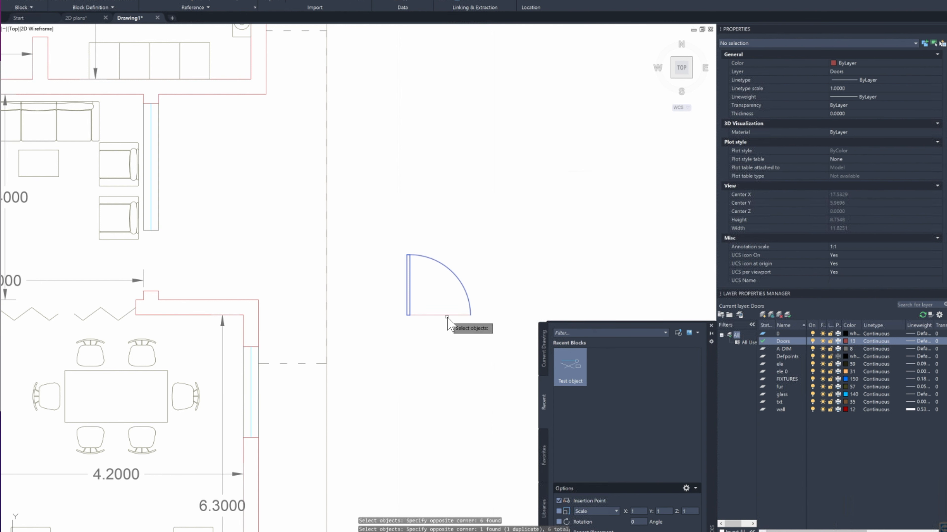
{"action": "key", "text": "Return"}
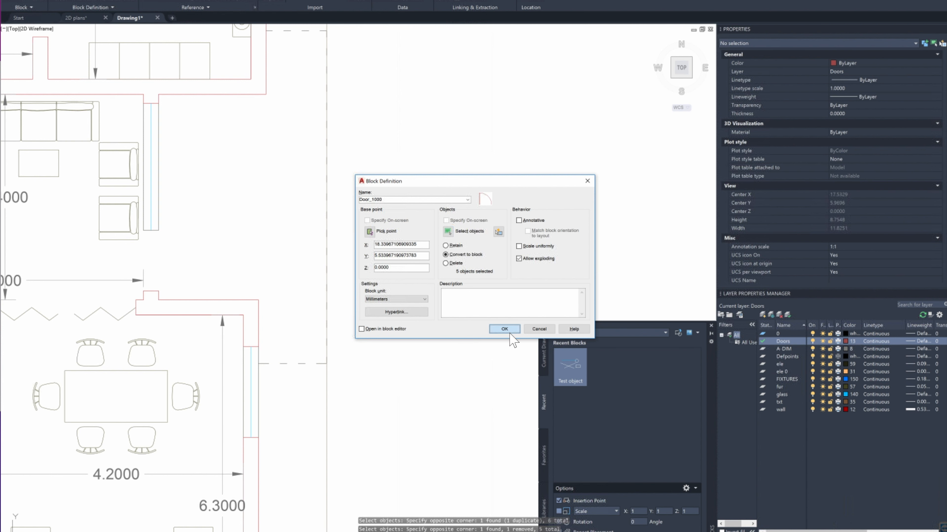
{"action": "left_click", "coordinate": [498, 331]}
Erase the leftover horizontal threshold line beneath the new door.
{"action": "left_click", "coordinate": [450, 313]}
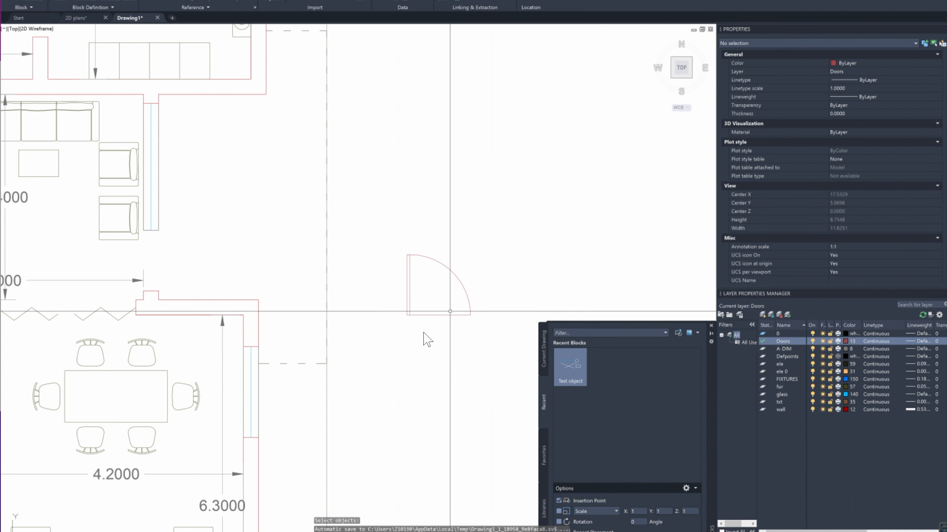
{"action": "left_click", "coordinate": [419, 342]}
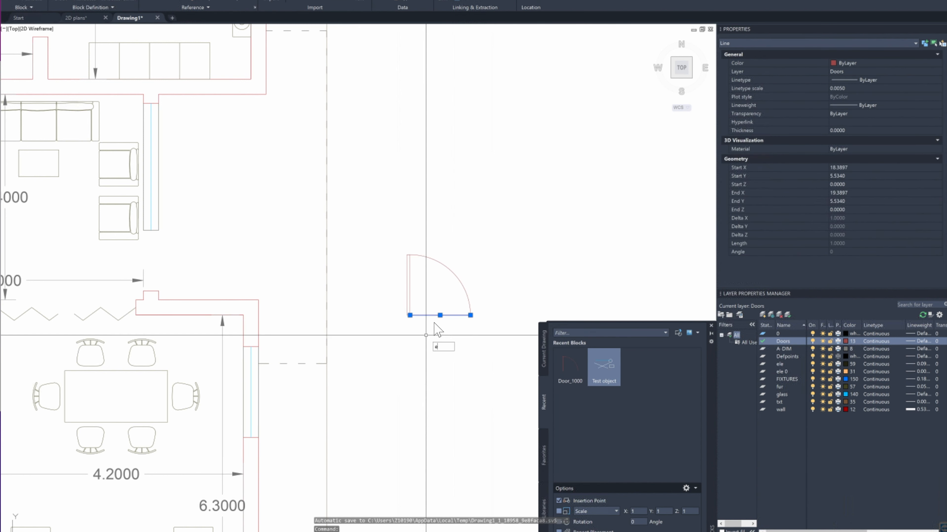
{"action": "key", "text": "Delete"}
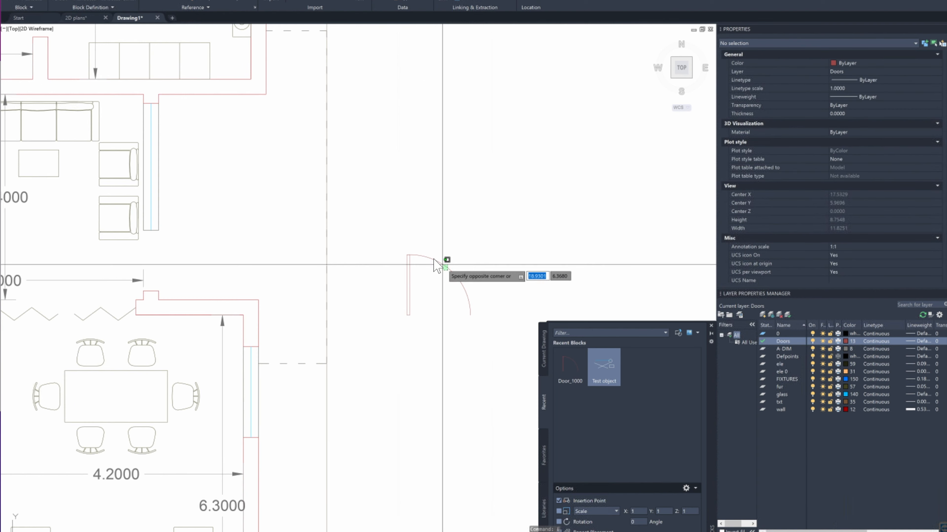
{"action": "left_click", "coordinate": [448, 271]}
{"action": "mouse_move", "coordinate": [223, 374]}
{"action": "middle_mouse_down"}
{"action": "mouse_move", "coordinate": [283, 323]}
{"action": "mouse_move", "coordinate": [414, 246]}
{"action": "middle_mouse_up"}
{"action": "key", "text": "Escape"}
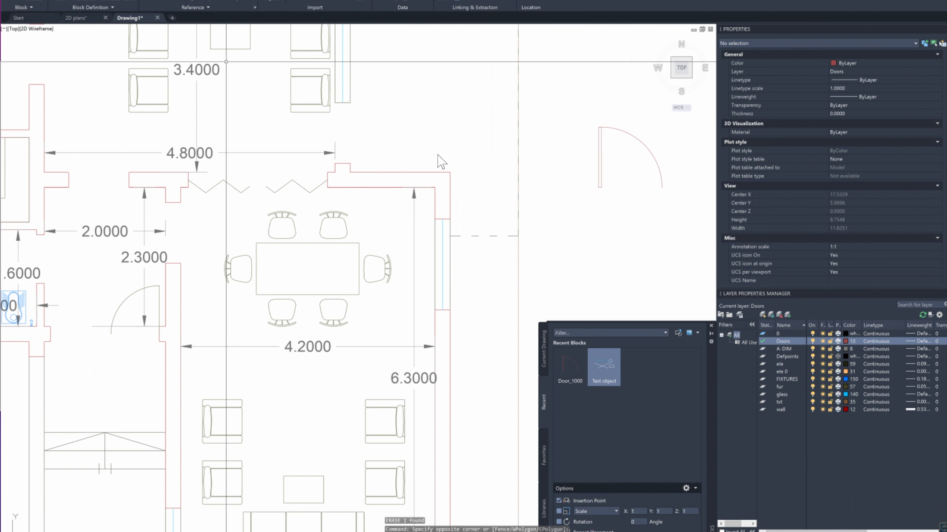
Erase the original Door_1000 door located outside the floor plan.
{"action": "type", "text": "co"}
{"action": "key", "text": "space"}
{"action": "left_click", "coordinate": [617, 160]}
{"action": "left_click", "coordinate": [570, 201]}
{"action": "key", "text": "Escape"}
Insert the Door_1000 block at the left jamb of the opening beside the bathroom, next to the existing small door arc.
{"action": "type", "text": "insert"}
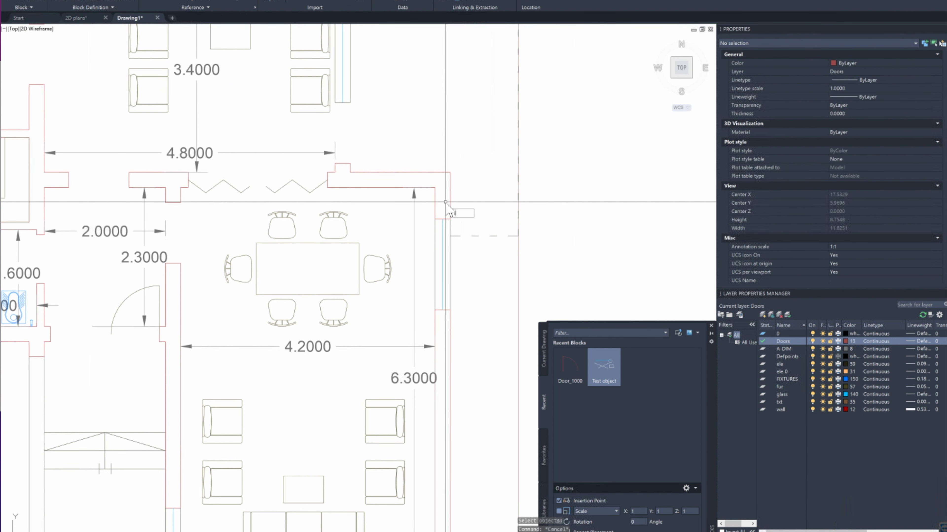
{"action": "key", "text": "Return"}
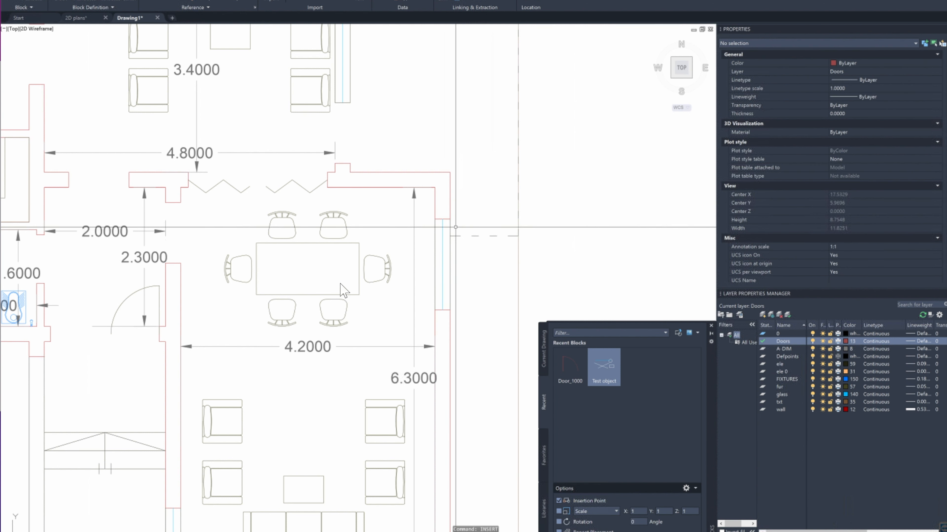
{"action": "left_click", "coordinate": [562, 365]}
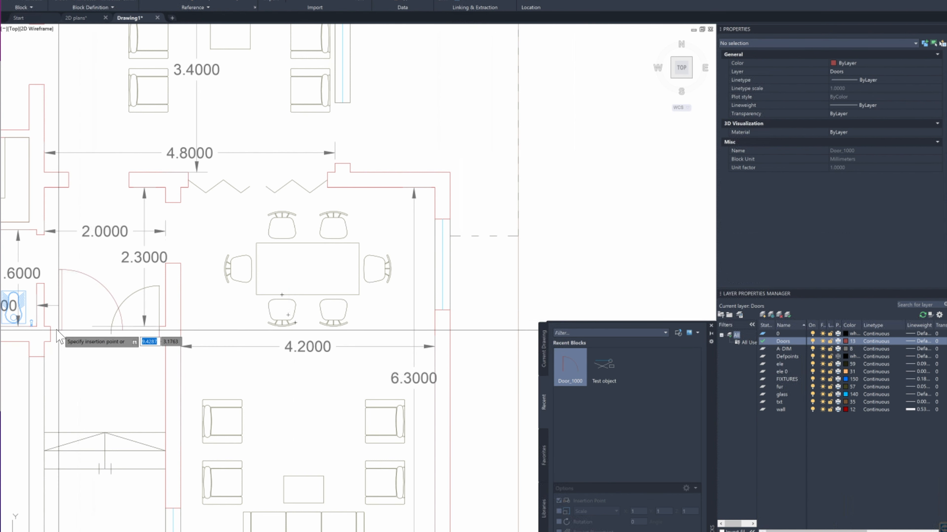
{"action": "left_click", "coordinate": [50, 335]}
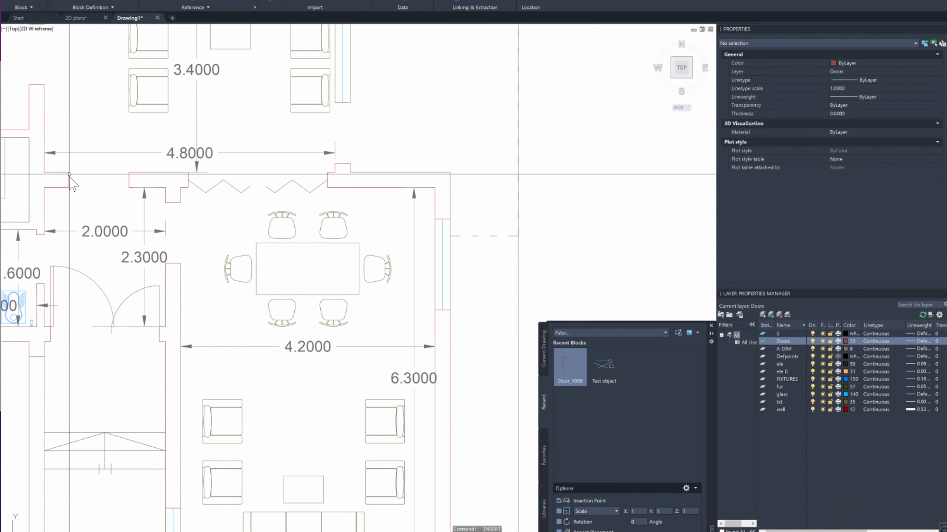
Insert two more Door_1000 blocks, one in the wall opening below the 4.8000 dimension and one in the opening left of the stairs.
{"action": "left_click", "coordinate": [568, 381]}
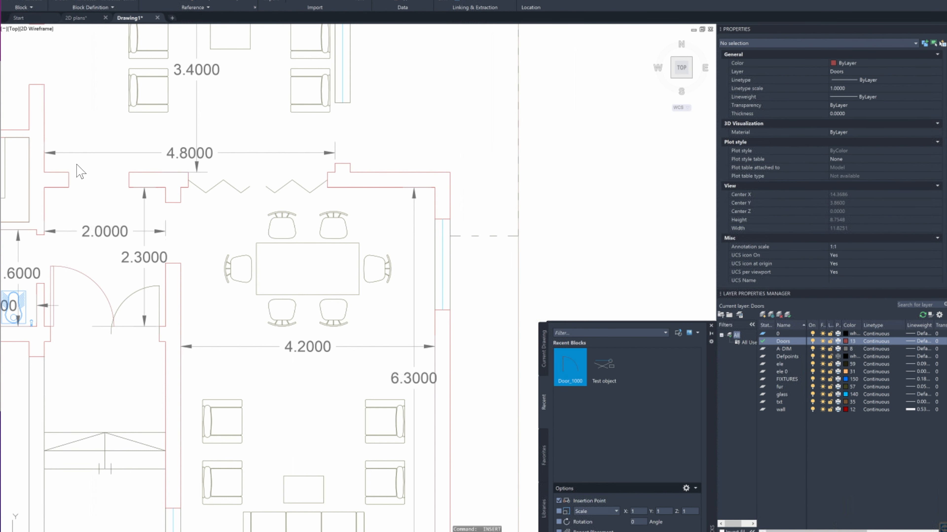
{"action": "left_click", "coordinate": [70, 172]}
{"action": "left_click", "coordinate": [567, 366]}
{"action": "mouse_move", "coordinate": [264, 205]}
{"action": "middle_mouse_down"}
{"action": "mouse_move", "coordinate": [307, 421]}
{"action": "mouse_move", "coordinate": [307, 492]}
{"action": "middle_mouse_up"}
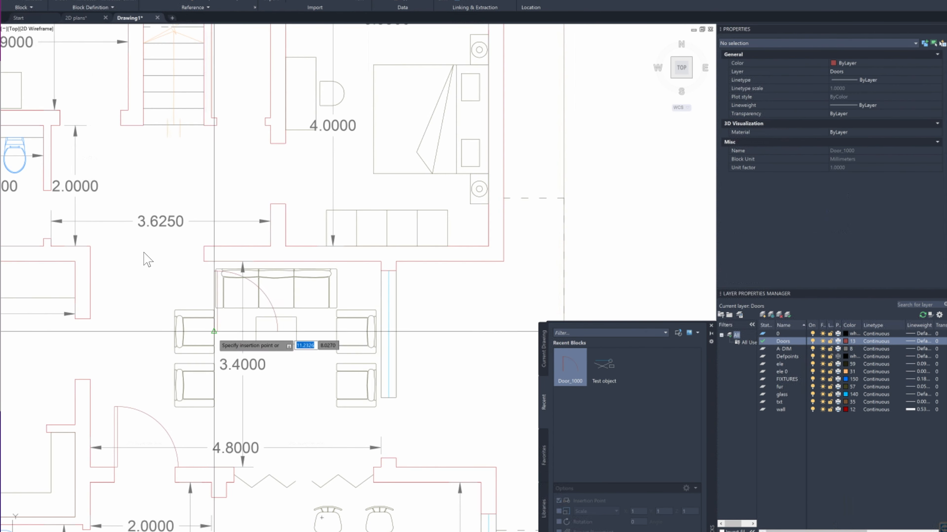
{"action": "left_click", "coordinate": [60, 111]}
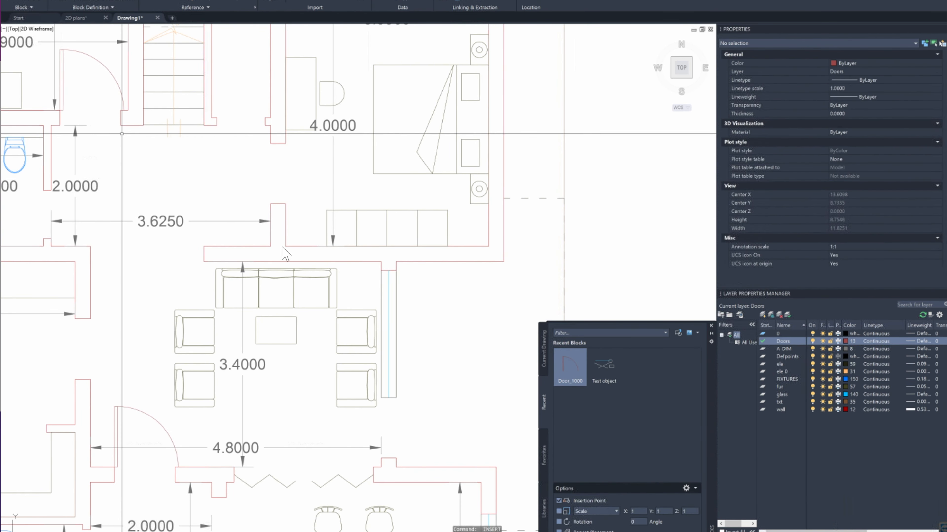
{"action": "key", "text": "Return"}
Measure the doorway's width from jamb to jamb at the Door_1000 door below the 4.8000 dimension.
{"action": "mouse_move", "coordinate": [177, 453]}
{"action": "middle_mouse_down"}
{"action": "mouse_move", "coordinate": [199, 309]}
{"action": "mouse_move", "coordinate": [225, 237]}
{"action": "middle_mouse_up"}
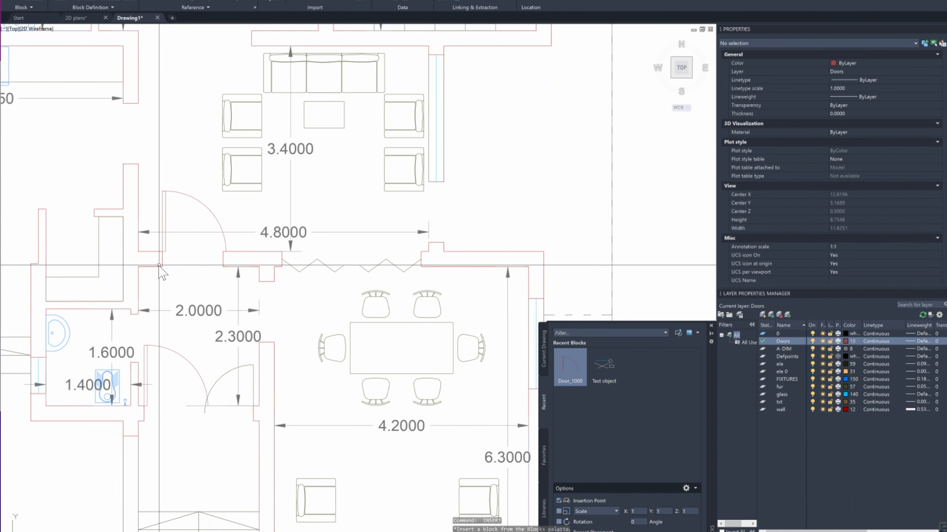
{"action": "type", "text": "l"}
{"action": "key", "text": "Return"}
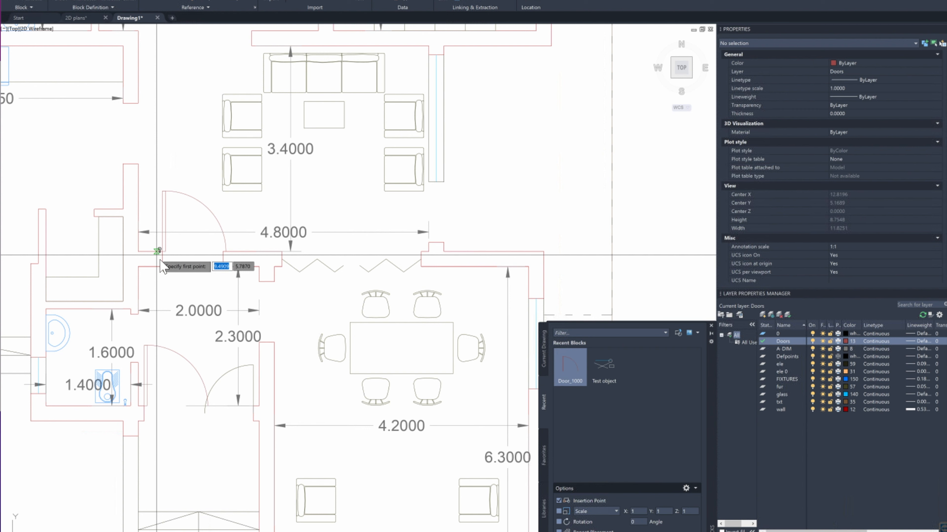
{"action": "scroll", "coordinate": [160, 260], "scroll_direction": "up", "scroll_amount": 10}
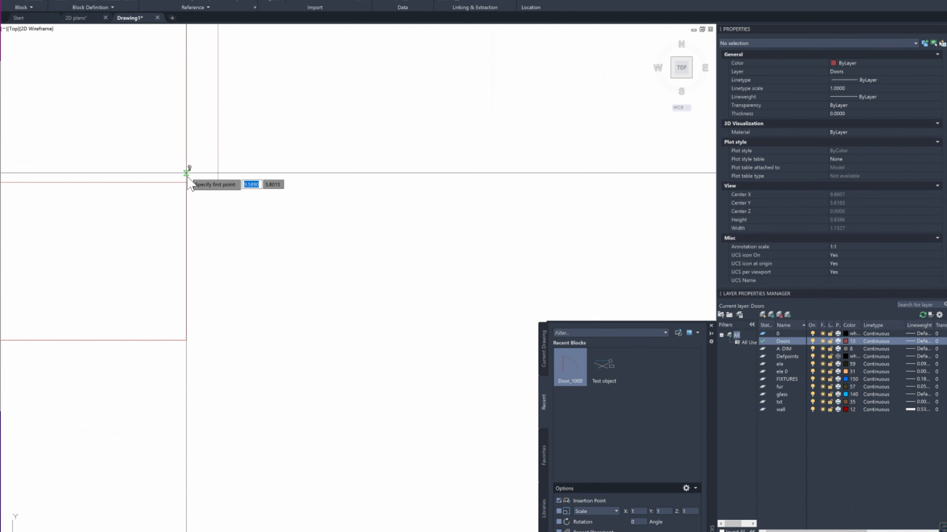
{"action": "left_click", "coordinate": [188, 179]}
{"action": "scroll", "coordinate": [414, 242], "scroll_direction": "up", "scroll_amount": 2}
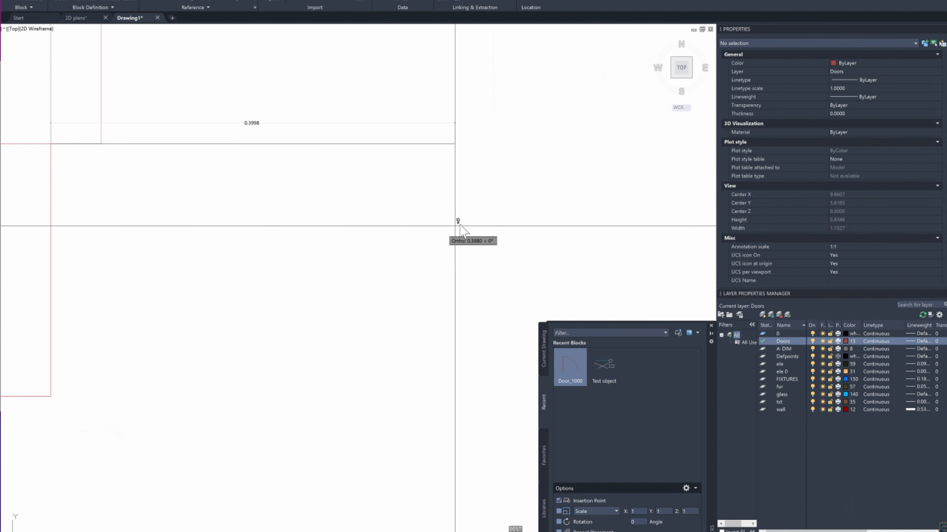
{"action": "scroll", "coordinate": [566, 212], "scroll_direction": "down", "scroll_amount": 4}
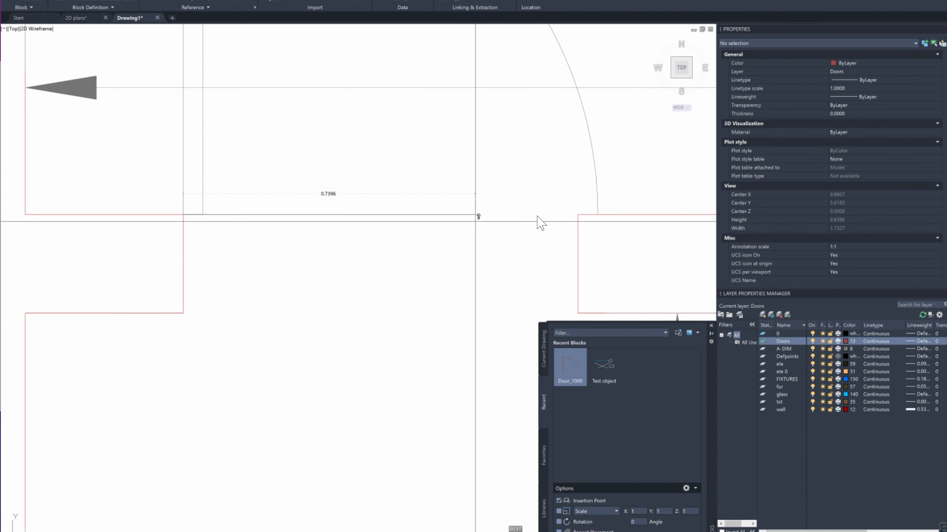
{"action": "left_click", "coordinate": [579, 216]}
{"action": "key", "text": "Return"}
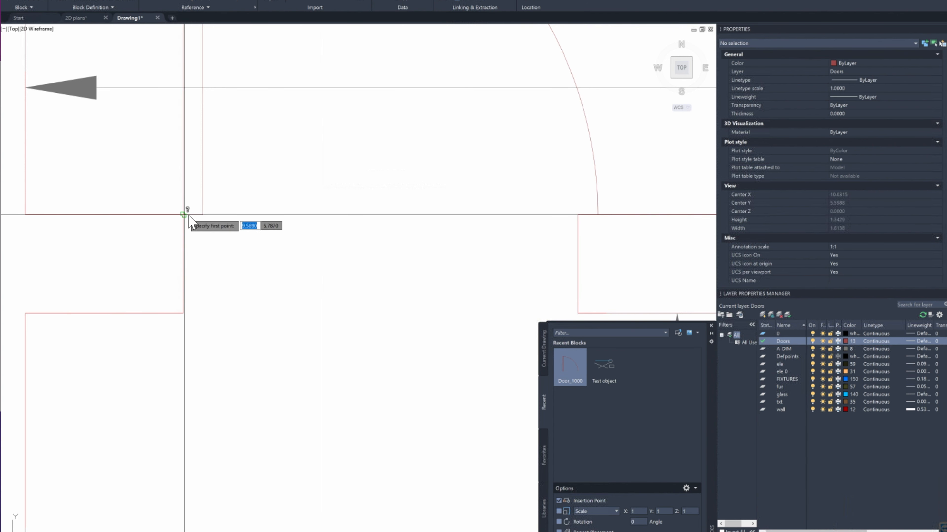
{"action": "left_click", "coordinate": [183, 215]}
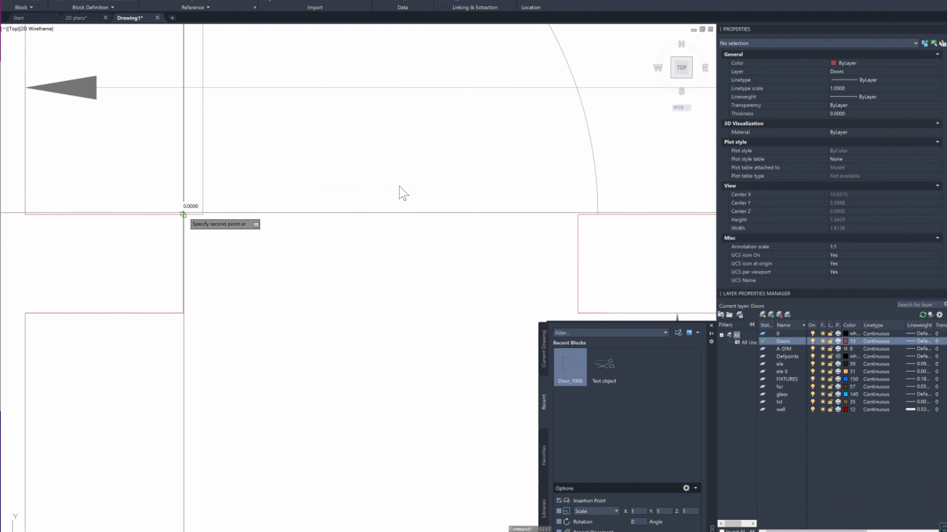
{"action": "key", "text": "Escape"}
Open the Door_1000 block for editing and offset the leaf's outer vertical line 1 unit toward the swing side.
{"action": "double_click", "coordinate": [593, 149]}
{"action": "left_click", "coordinate": [465, 317]}
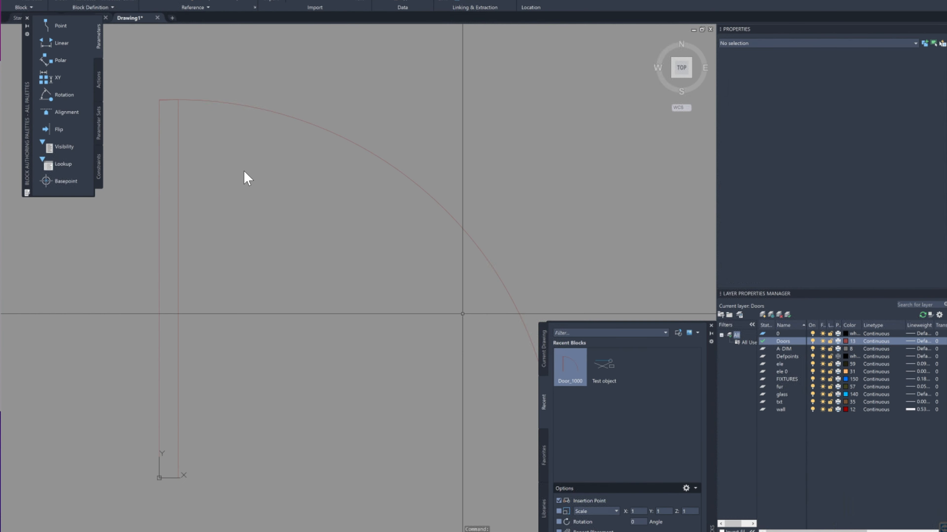
{"action": "type", "text": "o"}
{"action": "key", "text": "Return"}
{"action": "type", "text": "1"}
{"action": "key", "text": "Return"}
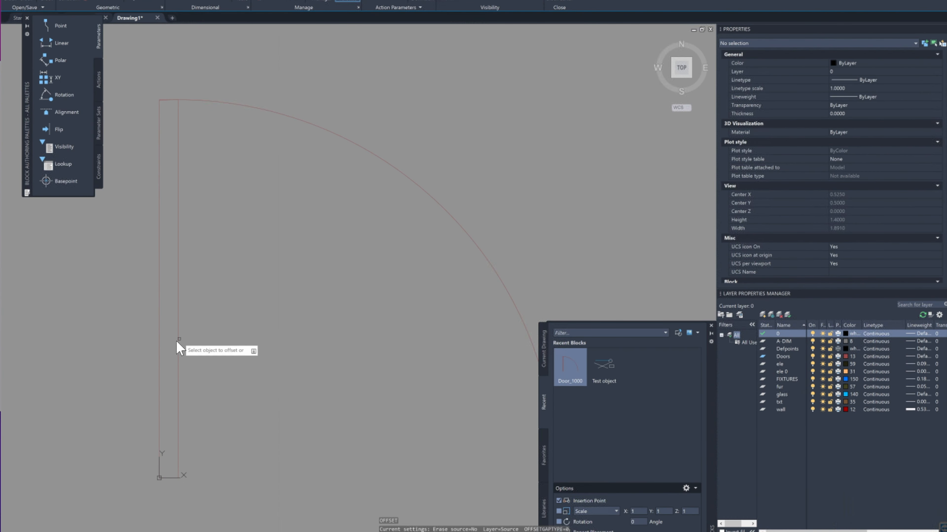
{"action": "left_click", "coordinate": [162, 348]}
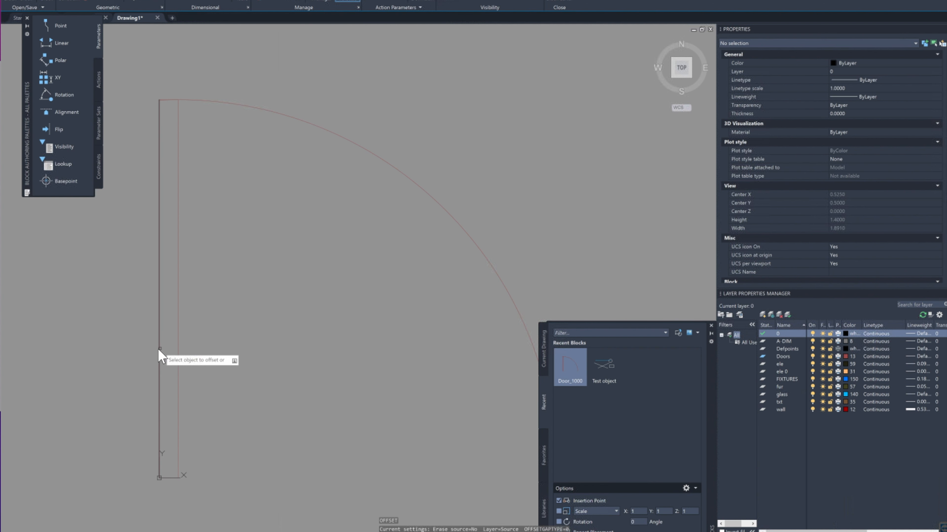
{"action": "left_click", "coordinate": [387, 332]}
{"action": "middle_click_drag", "start_coordinate": [388, 333], "coordinate": [289, 276]}
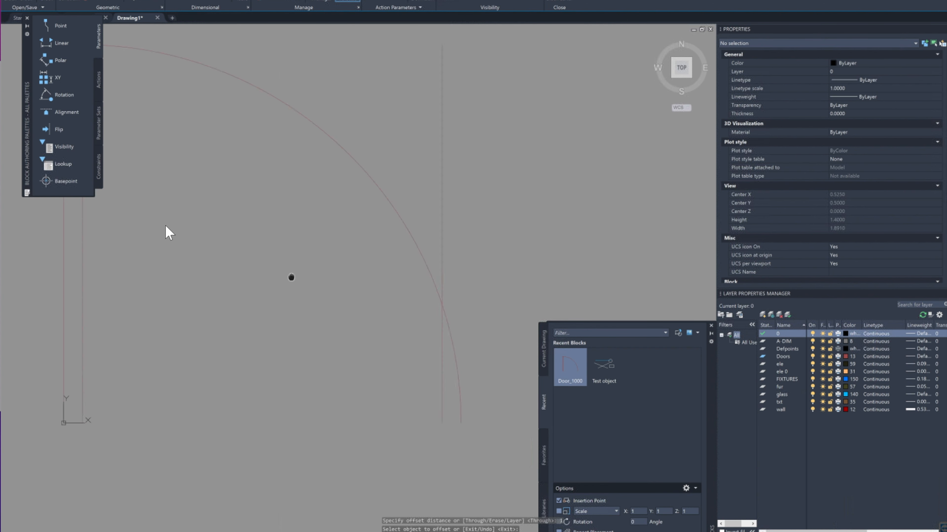
{"action": "key", "text": "Escape"}
{"action": "key", "text": "Escape"}
Try to stretch the swing arc's lower endpoint to the lower end of the offset line.
{"action": "left_click", "coordinate": [278, 175]}
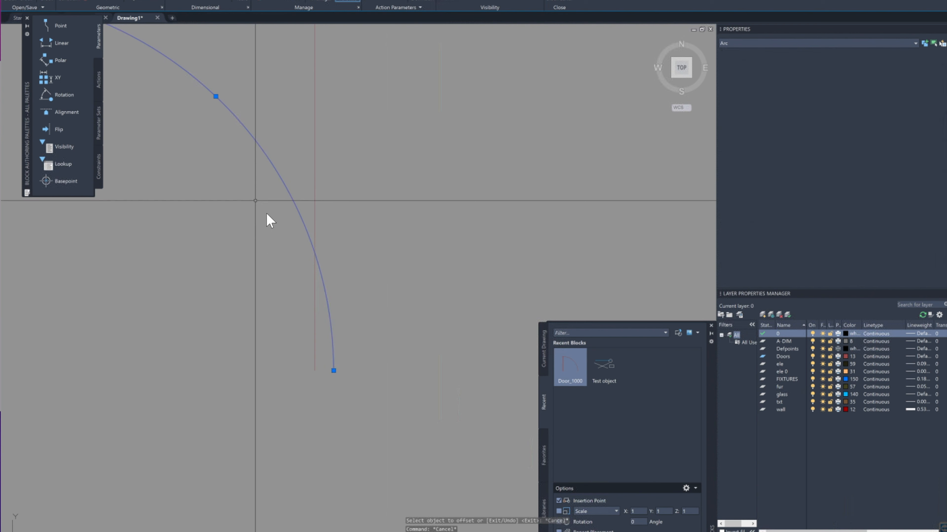
{"action": "left_click", "coordinate": [333, 371]}
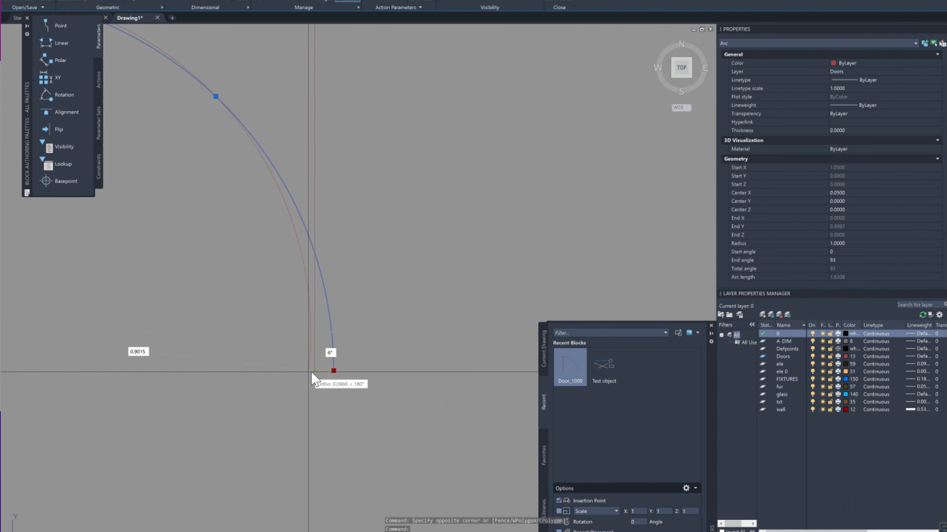
{"action": "left_click", "coordinate": [314, 371]}
{"action": "middle_click_drag", "start_coordinate": [207, 320], "coordinate": [410, 406]}
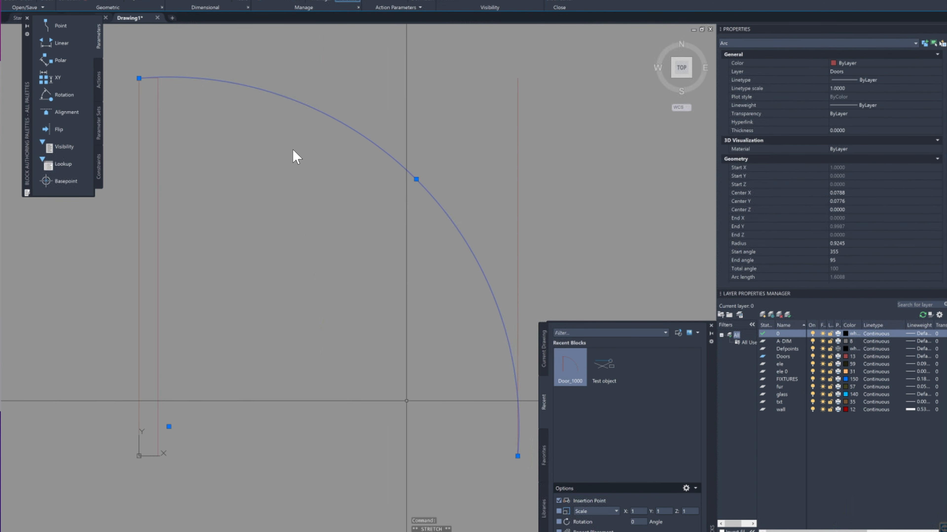
Replace the swing arc with a circle centred on the leaf's lower-left corner and reaching the offset line's lower end.
{"action": "type", "text": "e"}
{"action": "key", "text": "Return"}
{"action": "type", "text": "c"}
{"action": "key", "text": "Return"}
{"action": "left_click", "coordinate": [139, 455]}
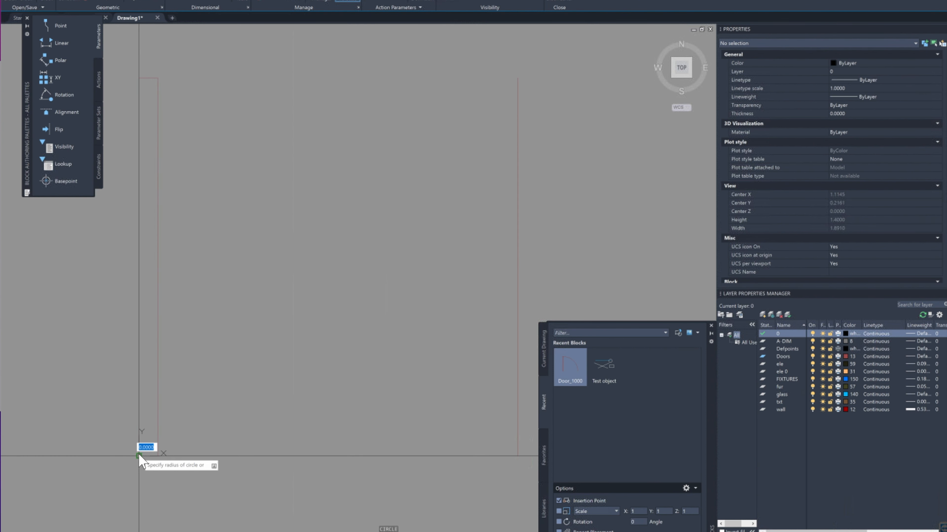
{"action": "middle_click_drag", "start_coordinate": [376, 420], "coordinate": [359, 419]}
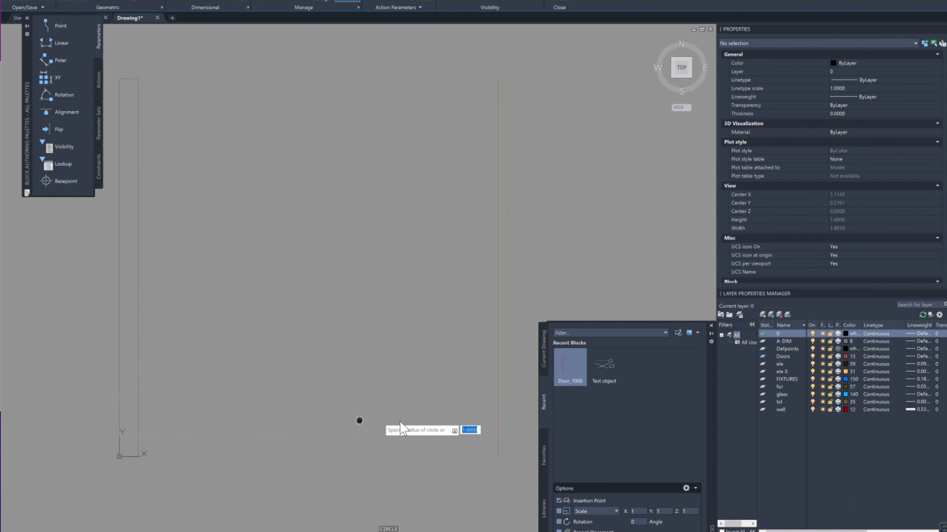
{"action": "left_click", "coordinate": [501, 455]}
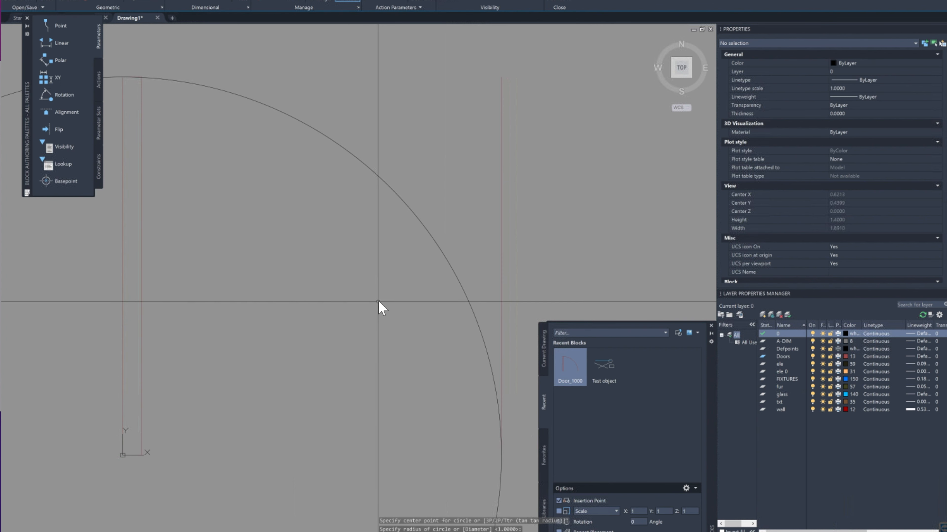
Trim the circle down to the quarter arc between the door leaf and the offset line's lower end.
{"action": "middle_click_drag", "start_coordinate": [323, 246], "coordinate": [440, 272]}
{"action": "type", "text": "tr"}
{"action": "key", "text": "Return"}
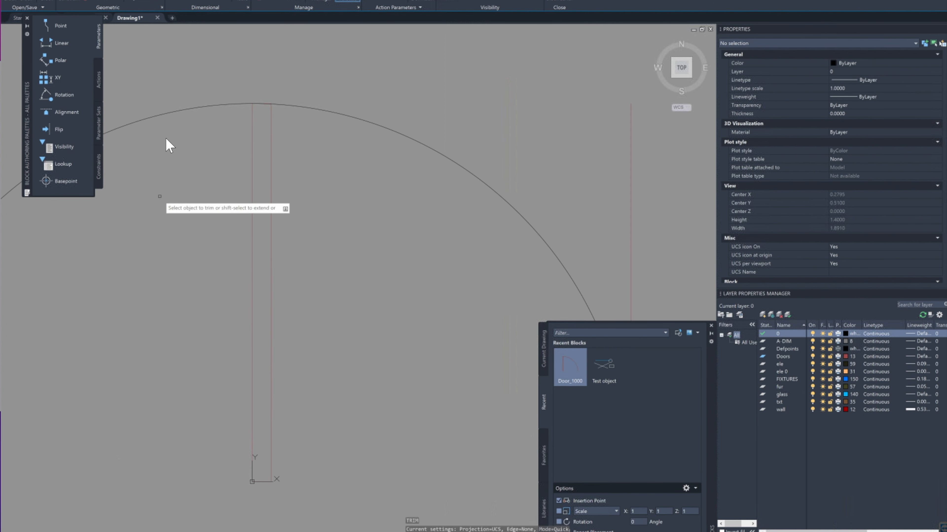
{"action": "left_click_drag", "start_coordinate": [170, 87], "coordinate": [148, 178]}
Trim off the short piece of the quarter arc that lies inside the top of the door leaf.
{"action": "scroll", "coordinate": [259, 102], "scroll_direction": "down", "scroll_amount": 1}
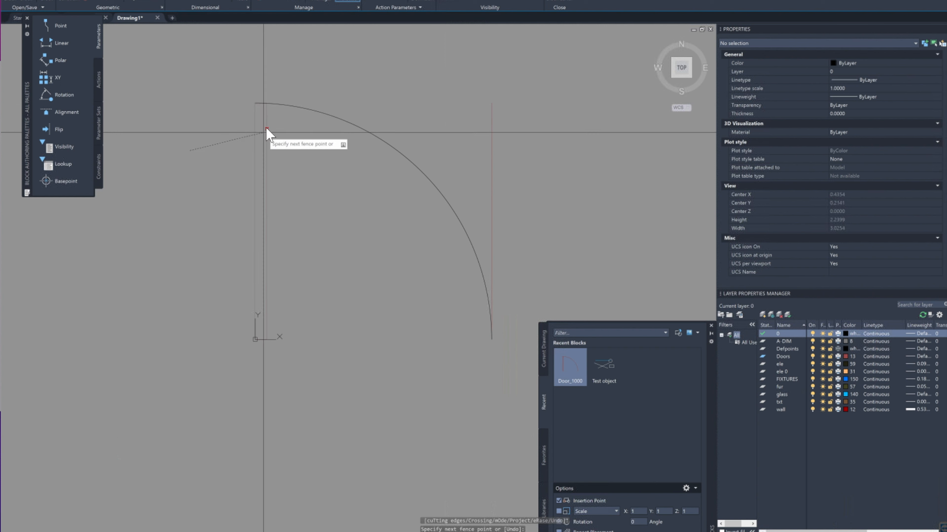
{"action": "scroll", "coordinate": [258, 89], "scroll_direction": "up", "scroll_amount": 3}
{"action": "scroll", "coordinate": [249, 104], "scroll_direction": "up", "scroll_amount": 3}
{"action": "scroll", "coordinate": [249, 123], "scroll_direction": "up", "scroll_amount": 5}
{"action": "scroll", "coordinate": [376, 186], "scroll_direction": "up", "scroll_amount": 5}
{"action": "key", "text": "Return"}
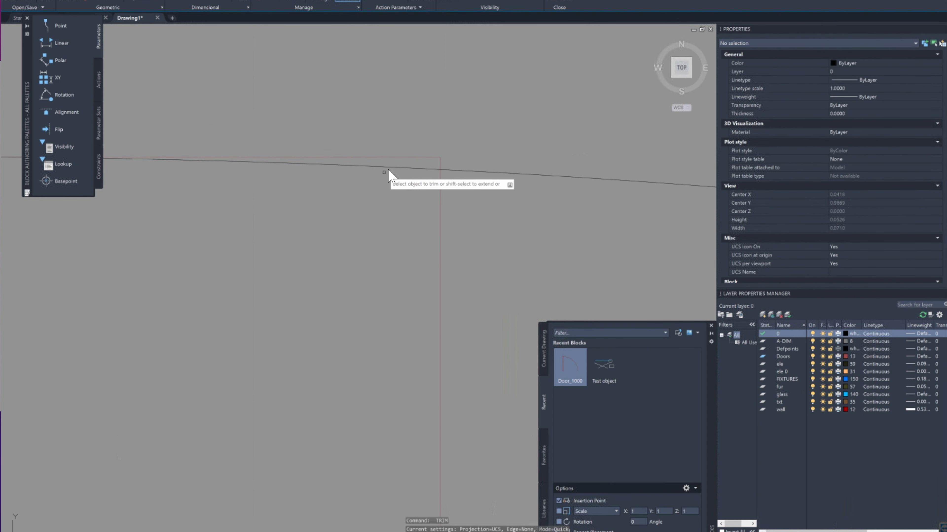
{"action": "left_click", "coordinate": [391, 167]}
{"action": "scroll", "coordinate": [296, 289], "scroll_direction": "up", "scroll_amount": 5}
{"action": "scroll", "coordinate": [380, 293], "scroll_direction": "down", "scroll_amount": 10}
{"action": "key", "text": "Escape"}
{"action": "scroll", "coordinate": [366, 303], "scroll_direction": "down", "scroll_amount": 10}
{"action": "middle_click_drag", "start_coordinate": [345, 304], "coordinate": [318, 301]}
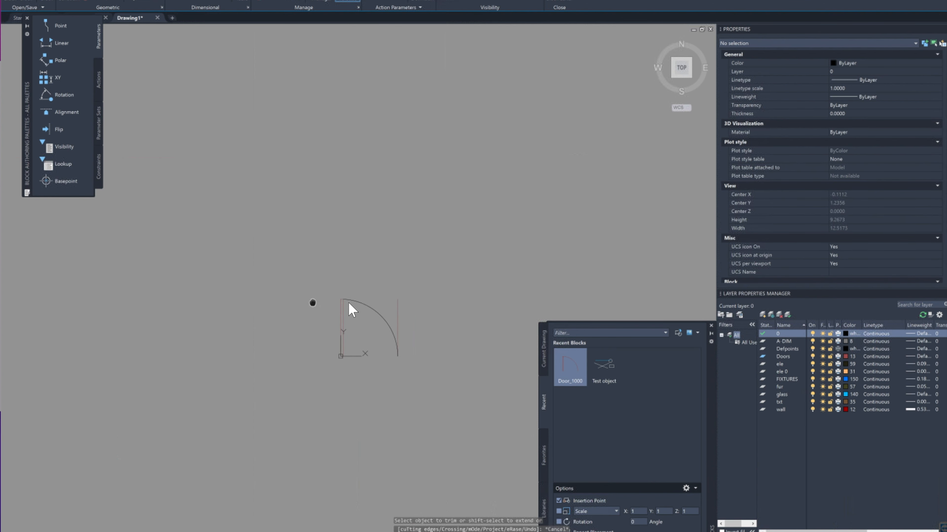
Erase the vertical offset helper line at the opening end of the arc.
{"action": "type", "text": "e"}
{"action": "key", "text": "Return"}
{"action": "left_click", "coordinate": [406, 309]}
{"action": "left_click", "coordinate": [388, 309]}
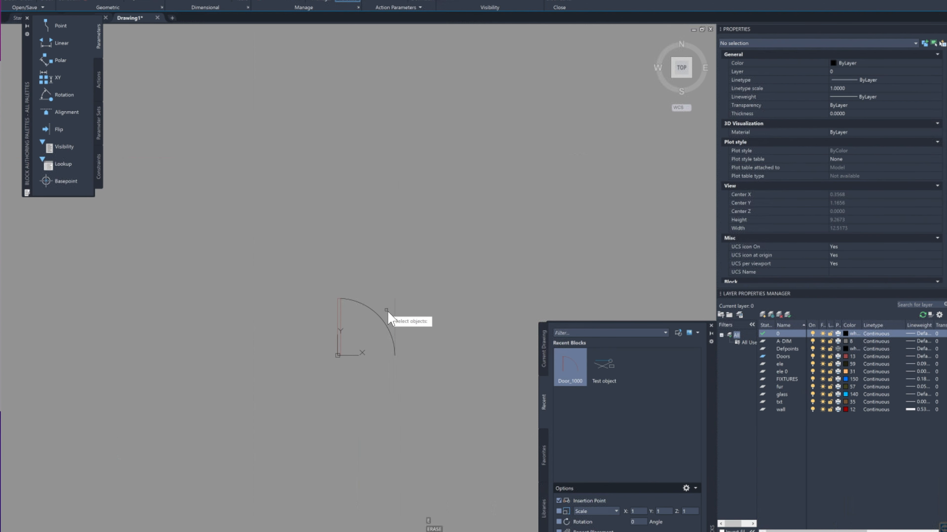
Match the new arc's properties to those of the door leaf line.
{"action": "type", "text": "ma"}
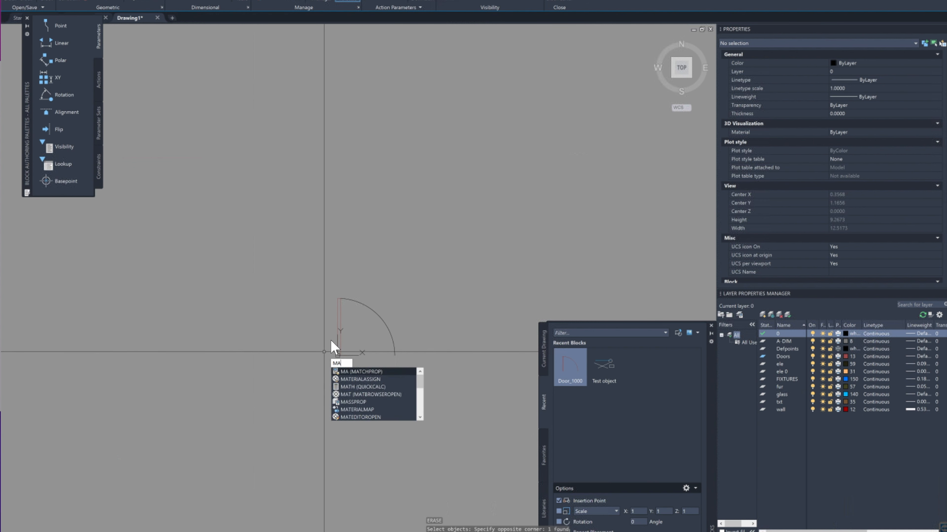
{"action": "key", "text": "Return"}
{"action": "left_click", "coordinate": [338, 330]}
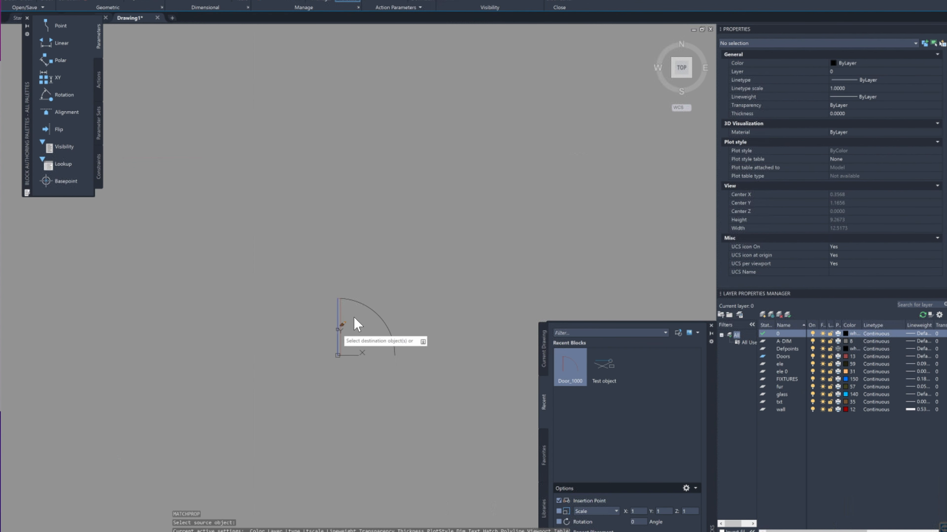
{"action": "left_click", "coordinate": [416, 278]}
{"action": "left_click", "coordinate": [370, 338]}
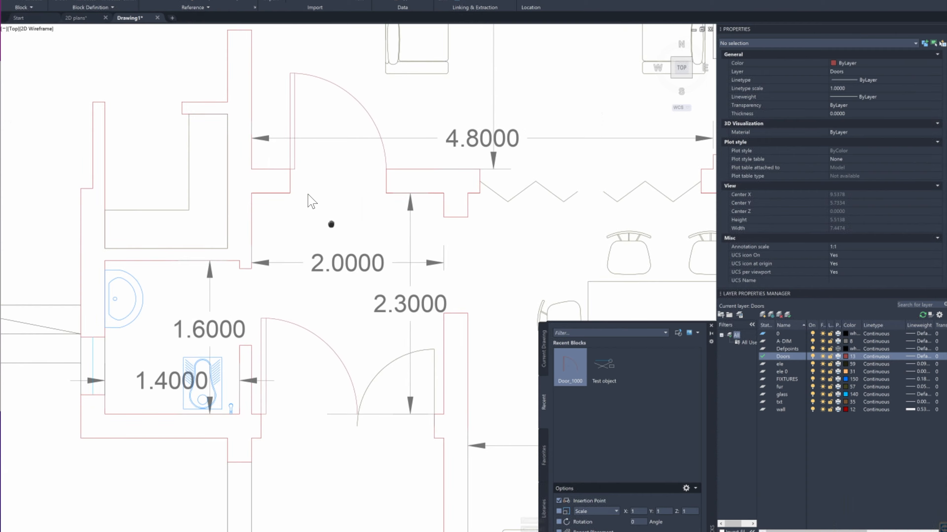
Insert the Door_1000 block at the bedroom opening, on the lower-right corner of the wall above it.
{"action": "scroll", "coordinate": [312, 205], "scroll_direction": "up", "scroll_amount": 5}
{"action": "middle_click_drag", "start_coordinate": [340, 458], "coordinate": [225, 463]}
{"action": "middle_click_drag", "start_coordinate": [437, 123], "coordinate": [382, 246]}
{"action": "middle_click_drag", "start_coordinate": [299, 308], "coordinate": [386, 158]}
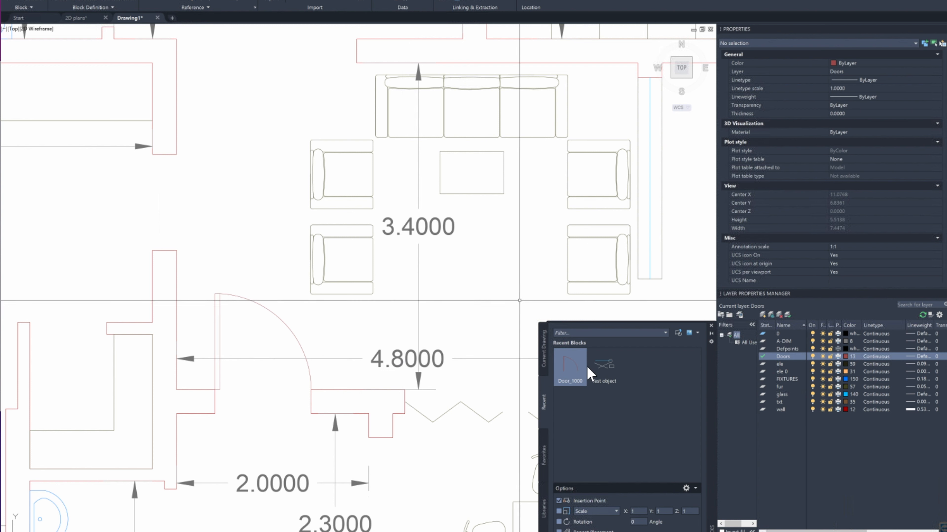
{"action": "left_click", "coordinate": [571, 359]}
{"action": "middle_click_drag", "start_coordinate": [338, 328], "coordinate": [161, 457]}
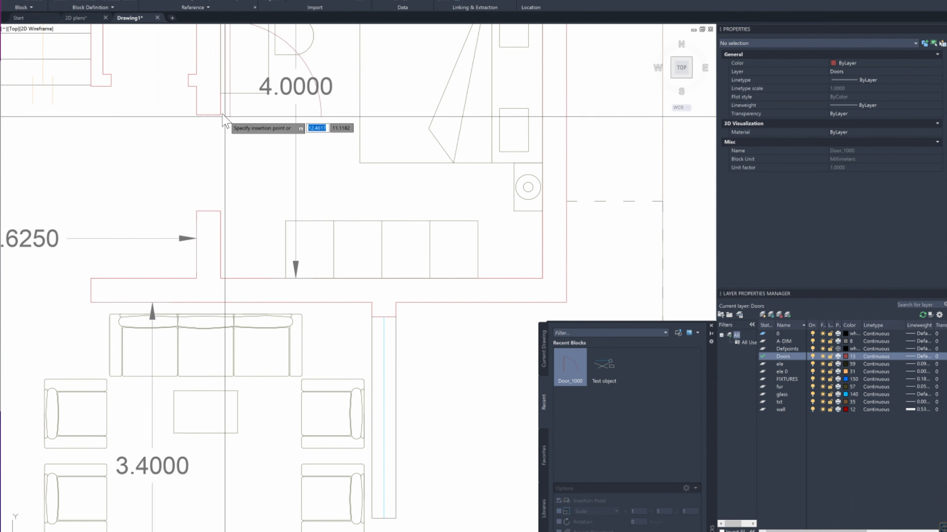
{"action": "key", "text": "Escape"}
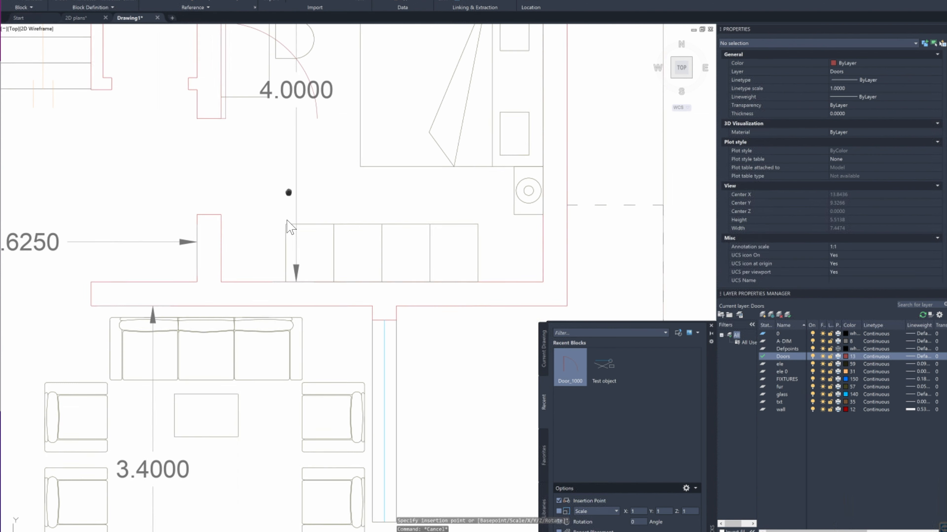
Rotate the Door_1000 block at the bedroom opening about its hinge corner so its leaf projects horizontally into the room.
{"action": "middle_click_drag", "start_coordinate": [288, 193], "coordinate": [286, 220]}
{"action": "key", "text": "Escape"}
{"action": "type", "text": "ro"}
{"action": "key", "text": "Return"}
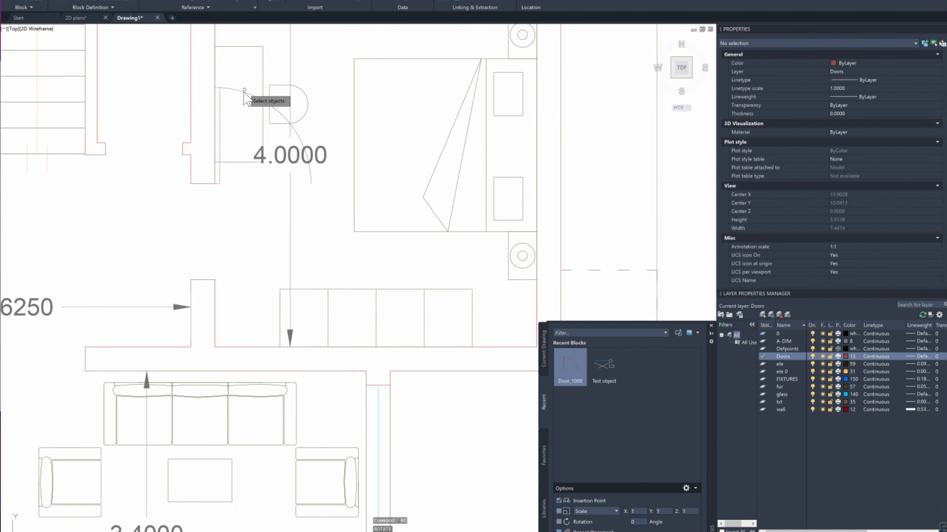
{"action": "left_click", "coordinate": [243, 92]}
{"action": "key", "text": "Return"}
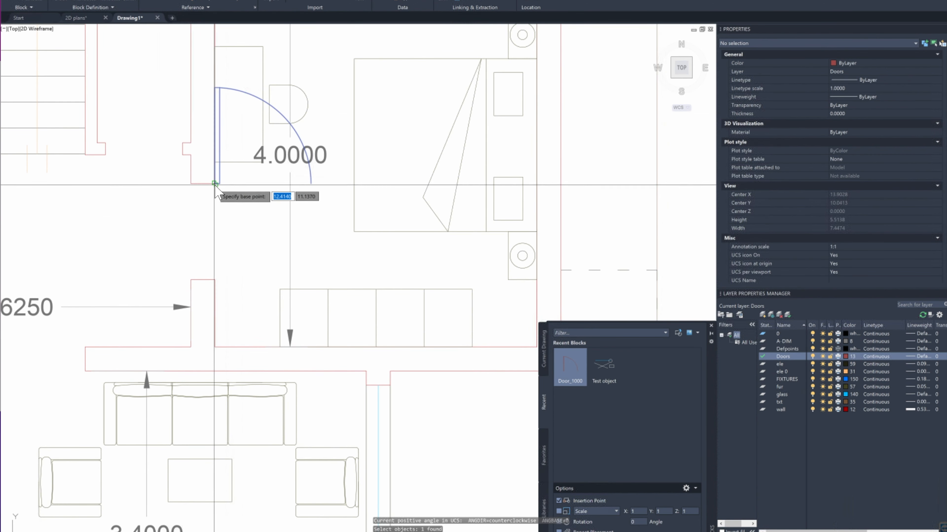
{"action": "left_click", "coordinate": [215, 184]}
{"action": "left_click", "coordinate": [214, 279]}
Mirror the bedroom door across the opening's horizontal midline and erase the source, placing its hinge on the lower wall.
{"action": "left_click", "coordinate": [262, 188]}
{"action": "type", "text": "mi"}
{"action": "left_click", "coordinate": [215, 232]}
{"action": "left_click", "coordinate": [311, 231]}
{"action": "type", "text": "y"}
{"action": "scroll", "coordinate": [485, 257], "scroll_direction": "down", "scroll_amount": 1}
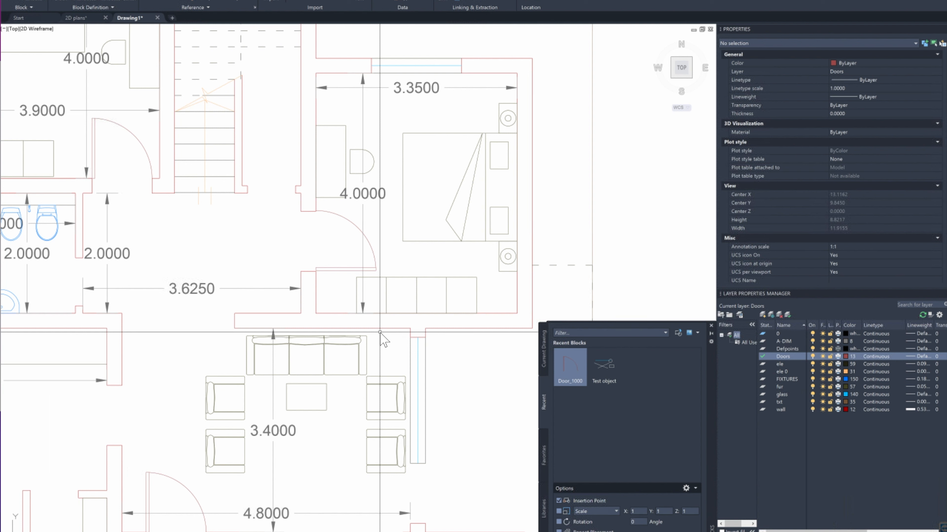
{"action": "type", "text": "c"}
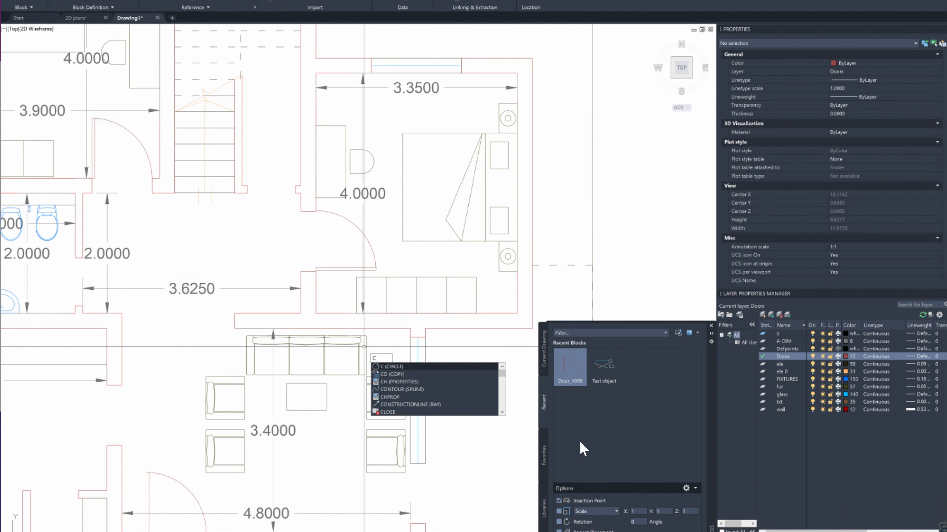
{"action": "key", "text": "Escape"}
{"action": "key", "text": "Escape"}
Erase the existing smaller right-hand door of the double door at the entrance hall opening.
{"action": "mouse_move", "coordinate": [469, 370]}
{"action": "middle_mouse_down"}
{"action": "mouse_move", "coordinate": [437, 146]}
{"action": "mouse_move", "coordinate": [306, 175]}
{"action": "middle_mouse_up"}
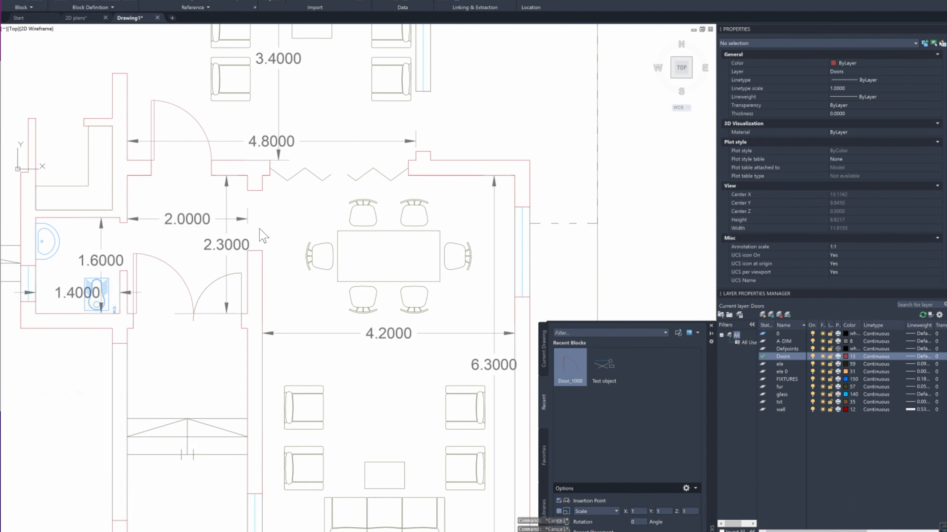
{"action": "left_click", "coordinate": [210, 282]}
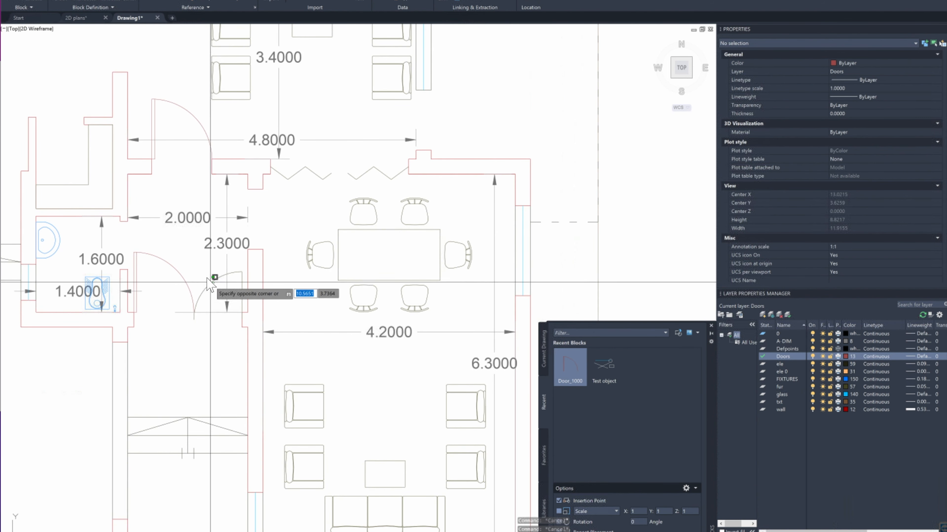
{"action": "left_click", "coordinate": [207, 277]}
{"action": "key", "text": "Delete"}
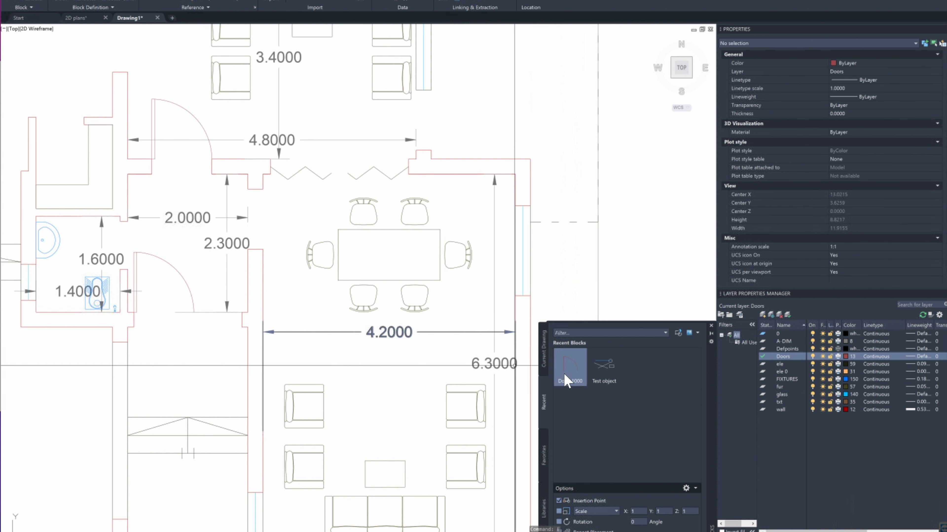
Insert the Door_1000 block on the entrance threshold line, beside the end of the left door's arc.
{"action": "left_click", "coordinate": [566, 378]}
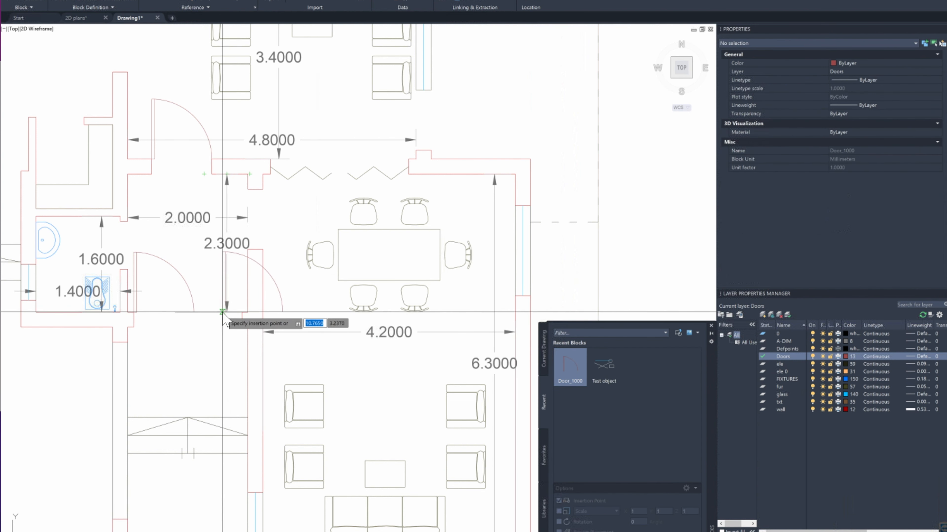
{"action": "key", "text": "Escape"}
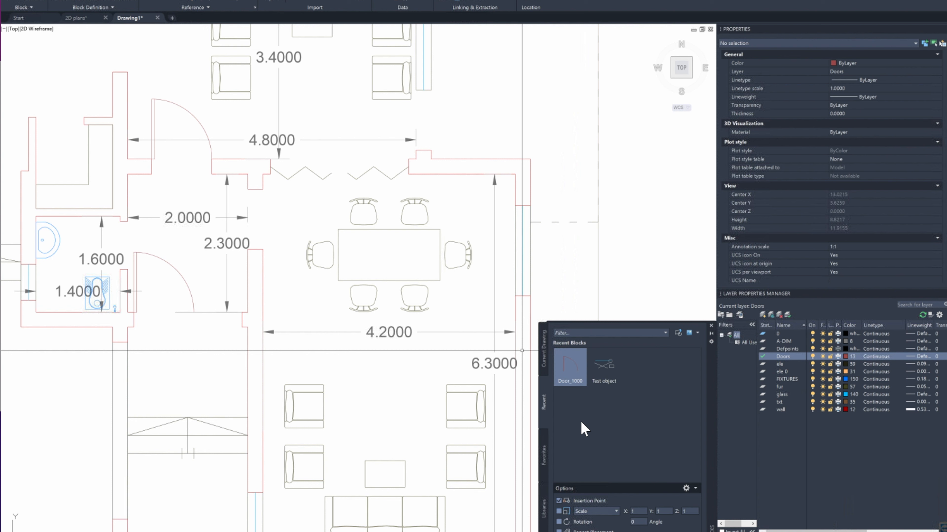
{"action": "left_click", "coordinate": [577, 378]}
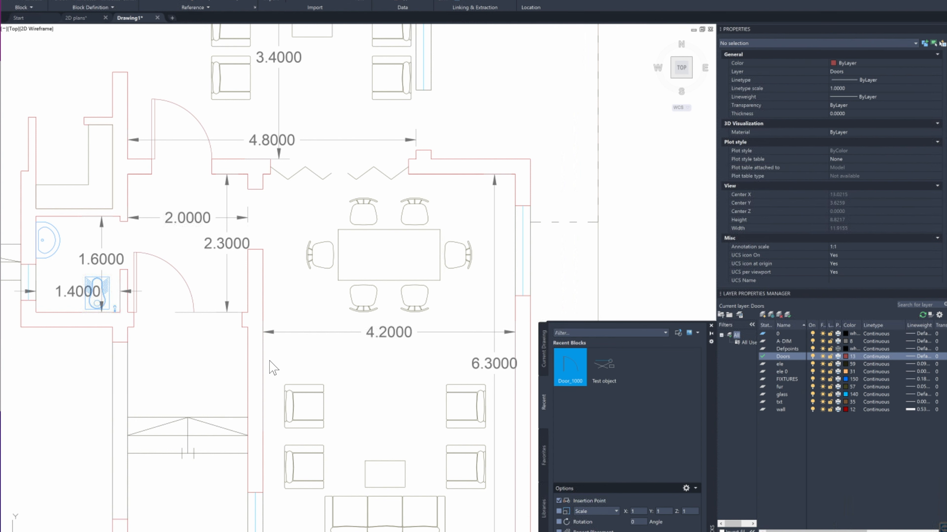
{"action": "scroll", "coordinate": [219, 319], "scroll_direction": "down", "scroll_amount": 2}
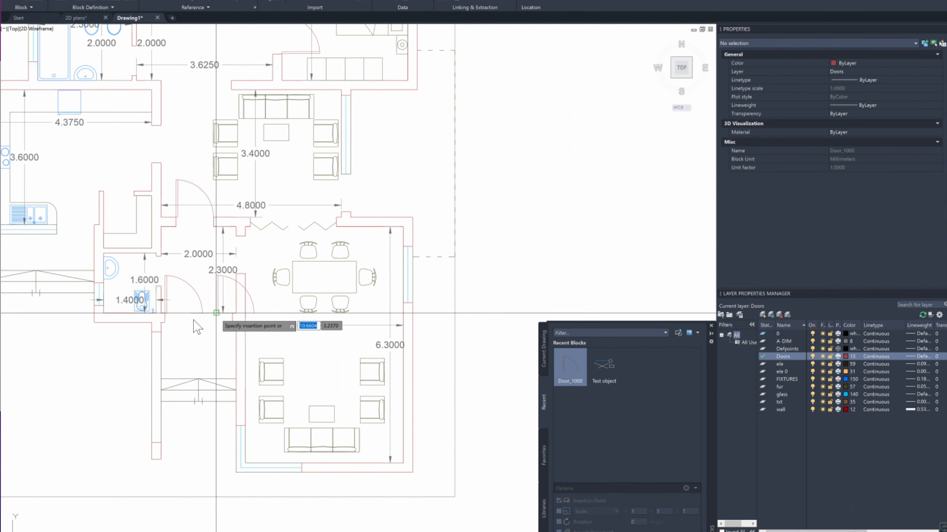
{"action": "left_click", "coordinate": [202, 314]}
Mirror the newly inserted entrance door about a vertical axis, erasing the source so its hinge faces the right-hand wall.
{"action": "type", "text": "mi"}
{"action": "key", "text": "Return"}
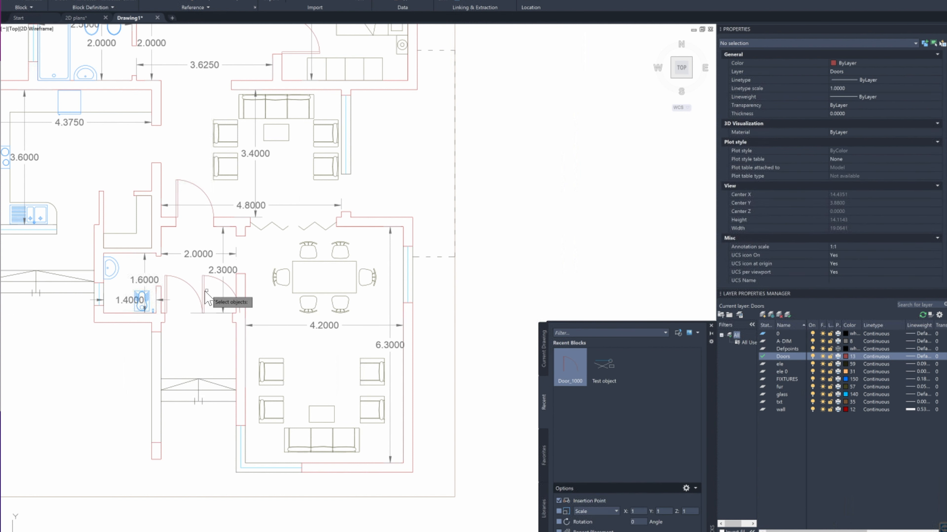
{"action": "left_click", "coordinate": [202, 292]}
{"action": "key", "text": "Return"}
{"action": "left_click", "coordinate": [213, 294]}
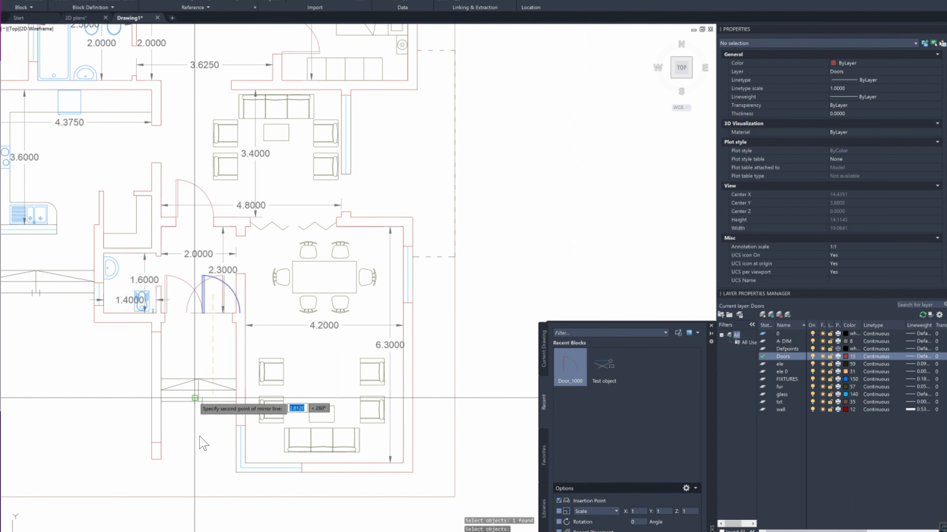
{"action": "left_click", "coordinate": [212, 421]}
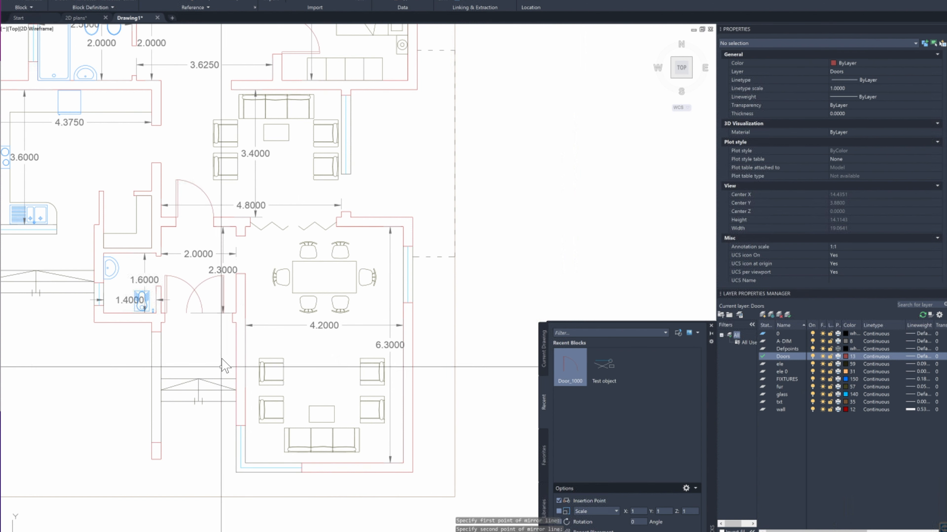
{"action": "key", "text": "Escape"}
Move the mirrored entrance door by its lower hinge corner onto the inner corner of the right-hand wall jamb.
{"action": "key", "text": "space"}
{"action": "scroll", "coordinate": [219, 307], "scroll_direction": "down", "scroll_amount": 3}
{"action": "scroll", "coordinate": [224, 321], "scroll_direction": "up", "scroll_amount": 8}
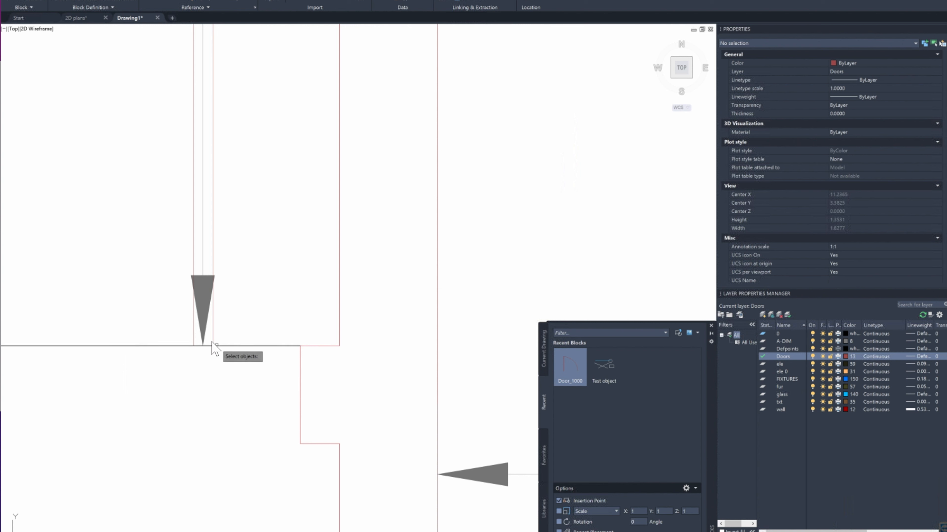
{"action": "left_click", "coordinate": [212, 340]}
{"action": "key", "text": "space"}
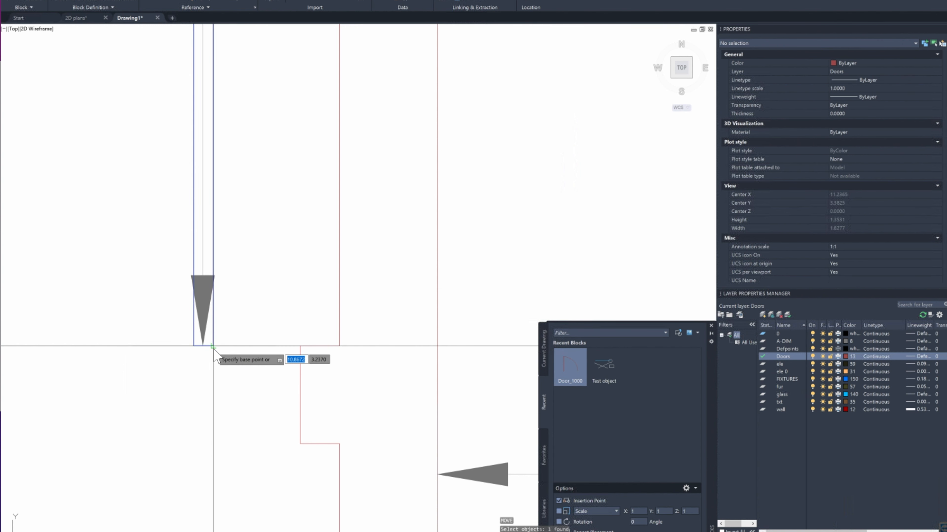
{"action": "left_click", "coordinate": [213, 347]}
{"action": "left_click", "coordinate": [300, 346]}
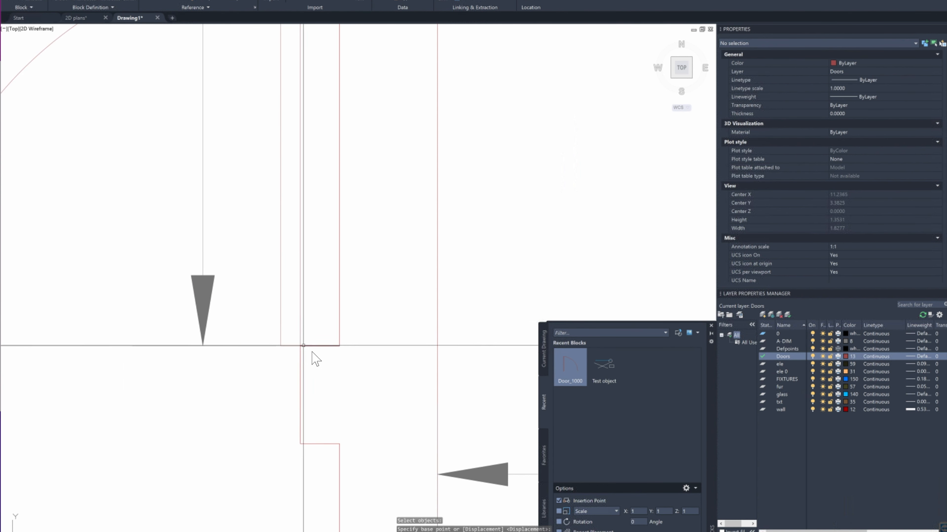
{"action": "scroll", "coordinate": [308, 349], "scroll_direction": "up", "scroll_amount": 2}
{"action": "key", "text": "Escape"}
{"action": "scroll", "coordinate": [351, 380], "scroll_direction": "down", "scroll_amount": 4}
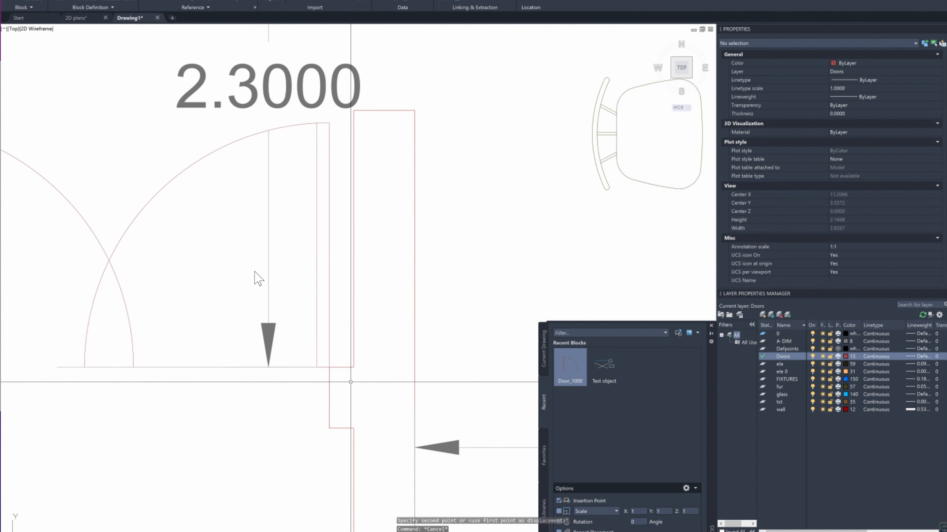
Explode the right-hand entrance door block.
{"action": "type", "text": "x"}
{"action": "key", "text": "Return"}
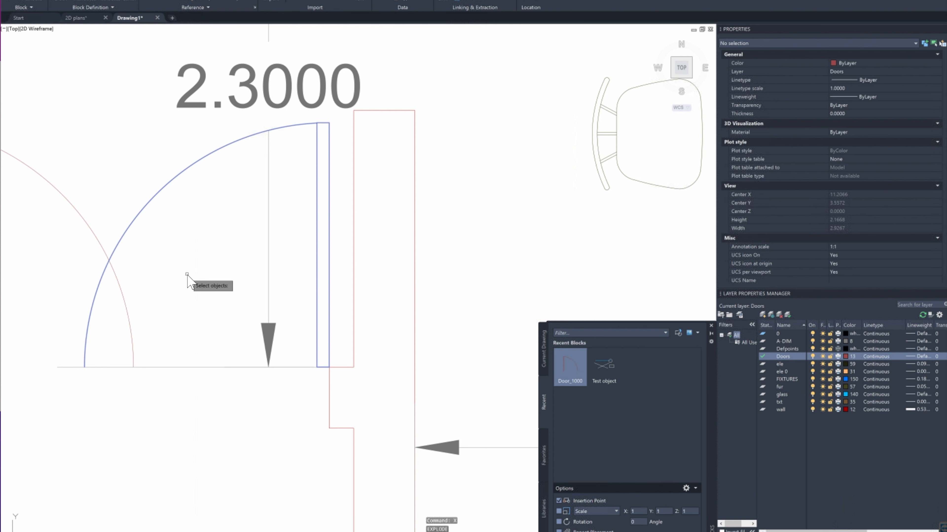
{"action": "key", "text": "Return"}
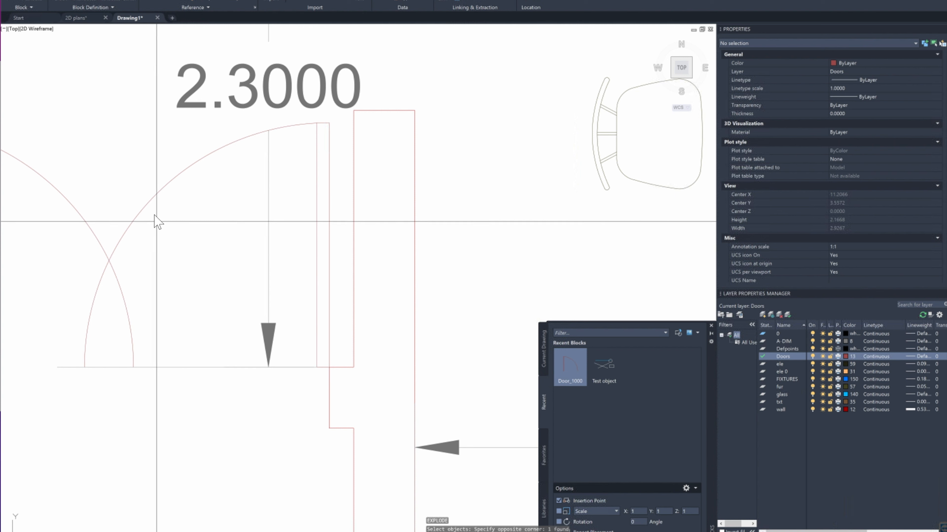
{"action": "mouse_move", "coordinate": [152, 200]}
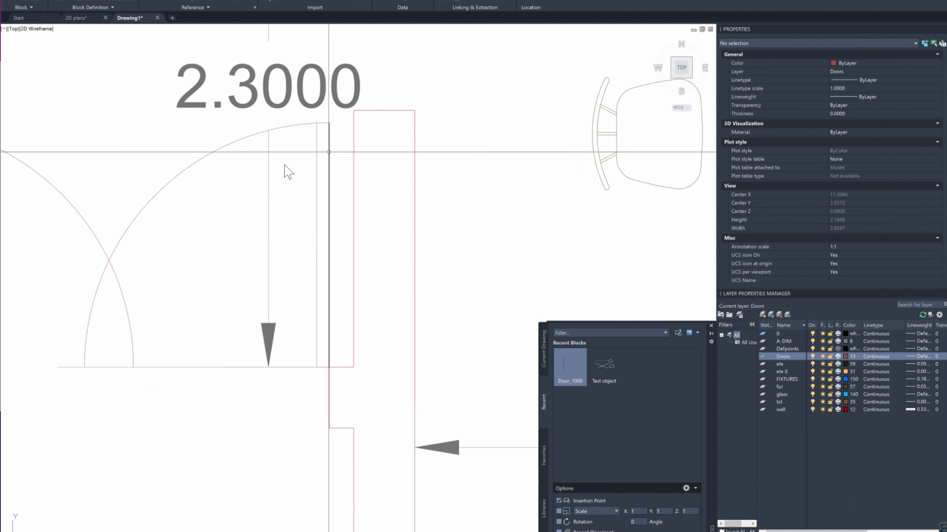
{"action": "left_click", "coordinate": [127, 209]}
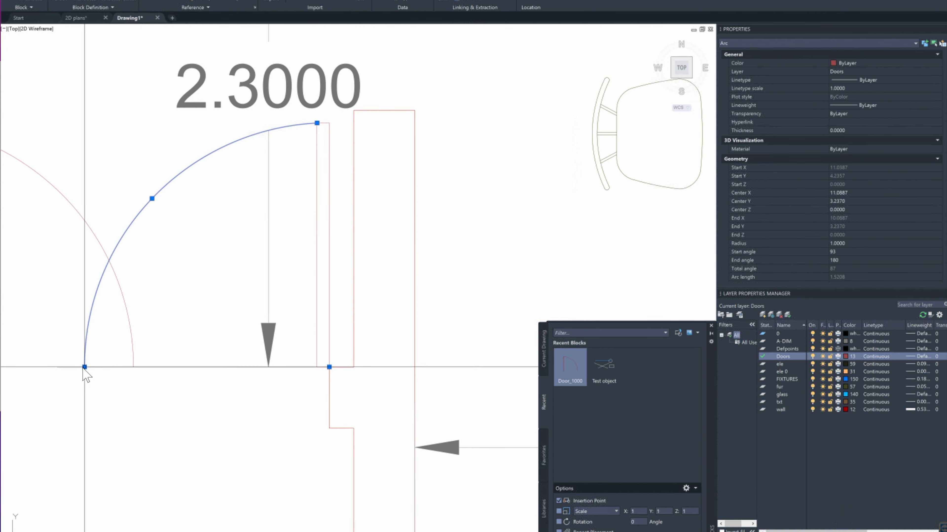
{"action": "left_click", "coordinate": [85, 367]}
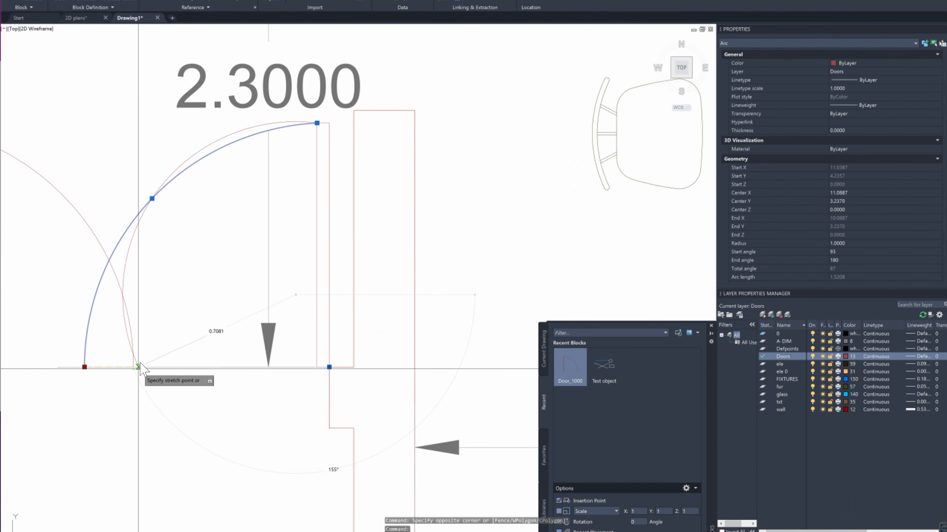
{"action": "key", "text": "Escape"}
Erase the swing arc of the exploded right-hand entrance door.
{"action": "type", "text": "e"}
{"action": "key", "text": "space"}
{"action": "left_click", "coordinate": [154, 156]}
{"action": "left_click", "coordinate": [143, 257]}
{"action": "key", "text": "space"}
{"action": "key", "text": "Escape"}
Draw a circle centred on the right leaf's inner lower corner, reaching the end of the left door's arc.
{"action": "type", "text": "c"}
{"action": "key", "text": "space"}
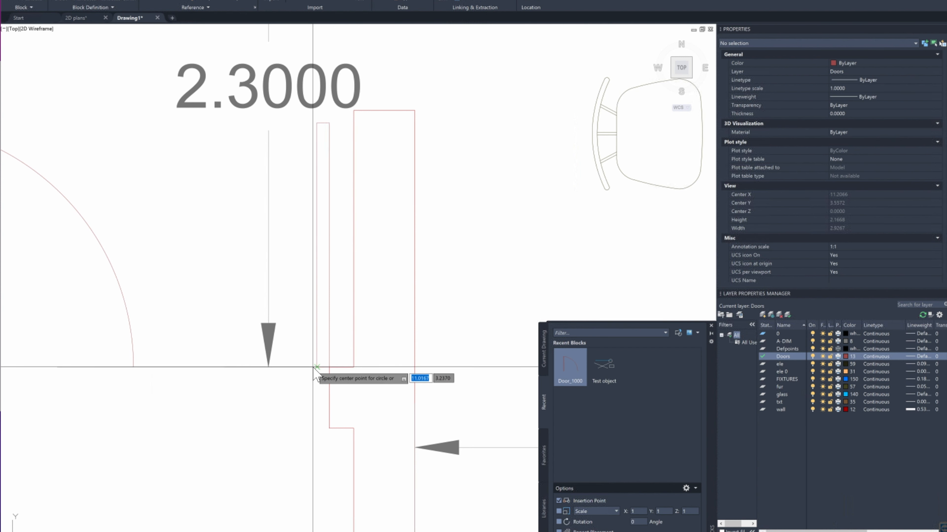
{"action": "left_click", "coordinate": [316, 367]}
{"action": "left_click", "coordinate": [137, 365]}
{"action": "key", "text": "Escape"}
Trim the circle down to the quarter arc between the end of the left door's arc and the right-hand leaf.
{"action": "type", "text": "tr"}
{"action": "key", "text": "space"}
{"action": "left_click", "coordinate": [150, 485]}
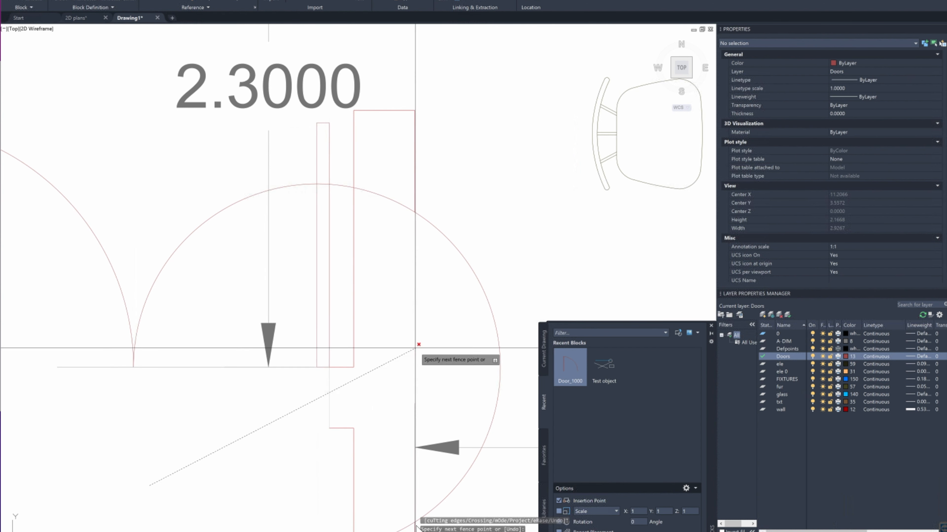
{"action": "left_click", "coordinate": [404, 531]}
{"action": "left_click", "coordinate": [497, 392]}
{"action": "left_click", "coordinate": [403, 186]}
{"action": "left_click", "coordinate": [375, 228]}
{"action": "left_click", "coordinate": [341, 178]}
{"action": "left_click", "coordinate": [334, 205]}
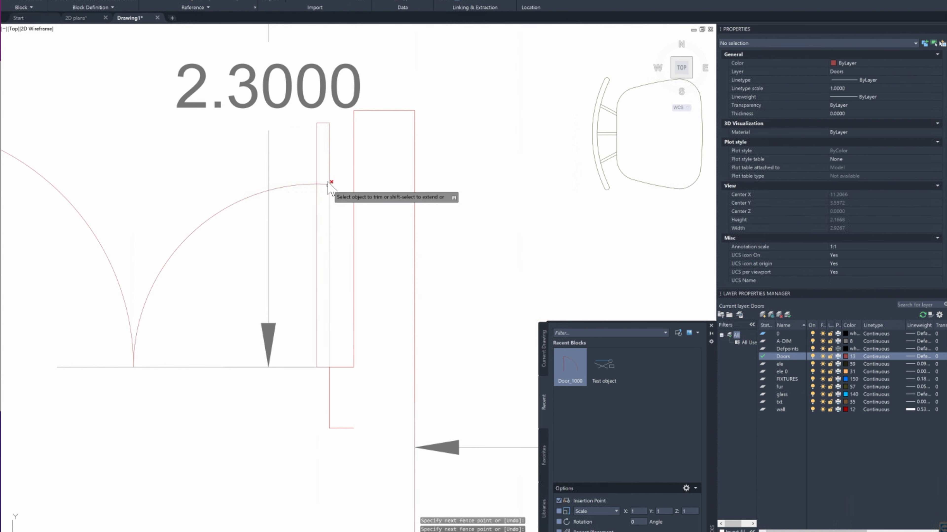
{"action": "left_click", "coordinate": [324, 192]}
{"action": "key", "text": "Escape"}
{"action": "key", "text": "Escape"}
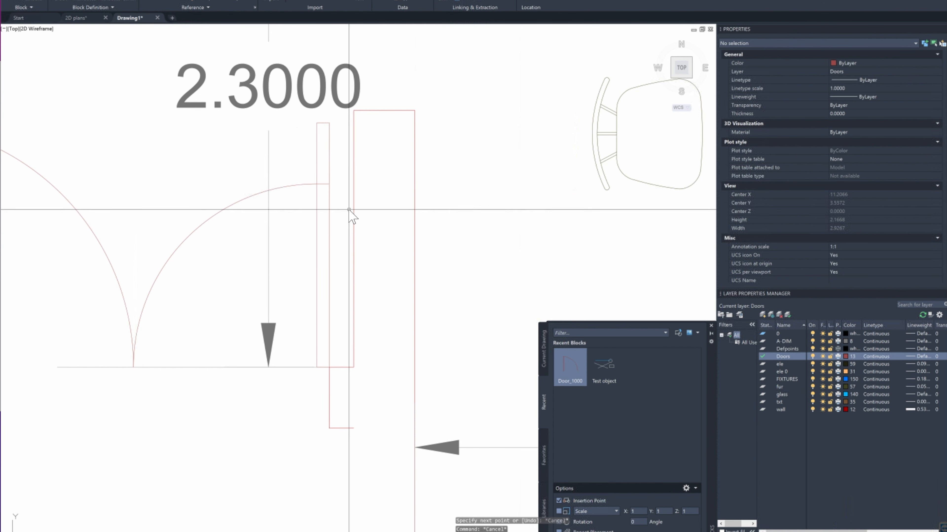
Trim off both long sides of the right-hand door leaf above the new arc.
{"action": "type", "text": "tr"}
{"action": "key", "text": "Return"}
{"action": "left_click", "coordinate": [331, 139]}
{"action": "left_click", "coordinate": [311, 147]}
{"action": "key", "text": "Escape"}
Erase the leftover short line from the top of the trimmed door leaf.
{"action": "type", "text": "e"}
{"action": "key", "text": "Return"}
{"action": "left_click", "coordinate": [322, 120]}
{"action": "left_click", "coordinate": [320, 136]}
{"action": "key", "text": "Return"}
{"action": "scroll", "coordinate": [346, 263], "scroll_direction": "up", "scroll_amount": 2}
{"action": "scroll", "coordinate": [327, 365], "scroll_direction": "down", "scroll_amount": 3}
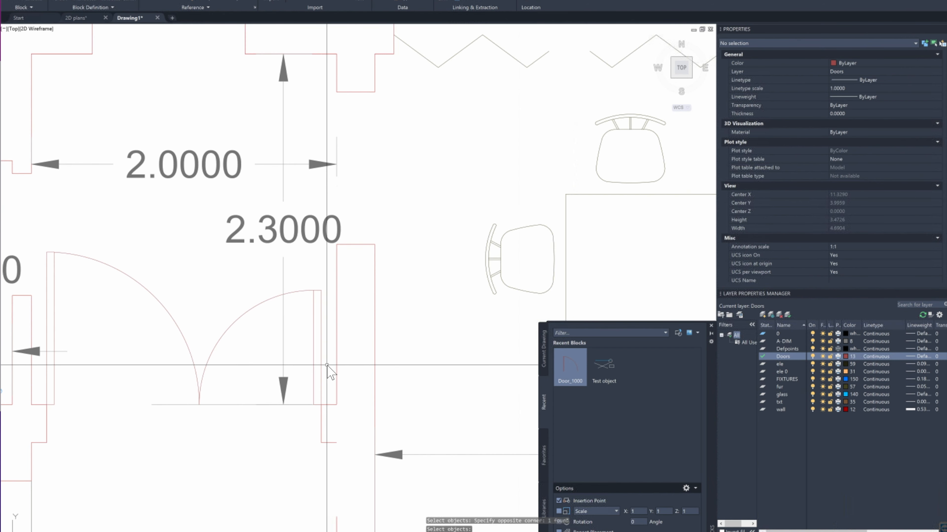
{"action": "scroll", "coordinate": [327, 365], "scroll_direction": "down", "scroll_amount": 2}
{"action": "mouse_move", "coordinate": [408, 375]}
{"action": "middle_mouse_down"}
{"action": "mouse_move", "coordinate": [404, 383]}
{"action": "mouse_move", "coordinate": [312, 213]}
{"action": "middle_mouse_up"}
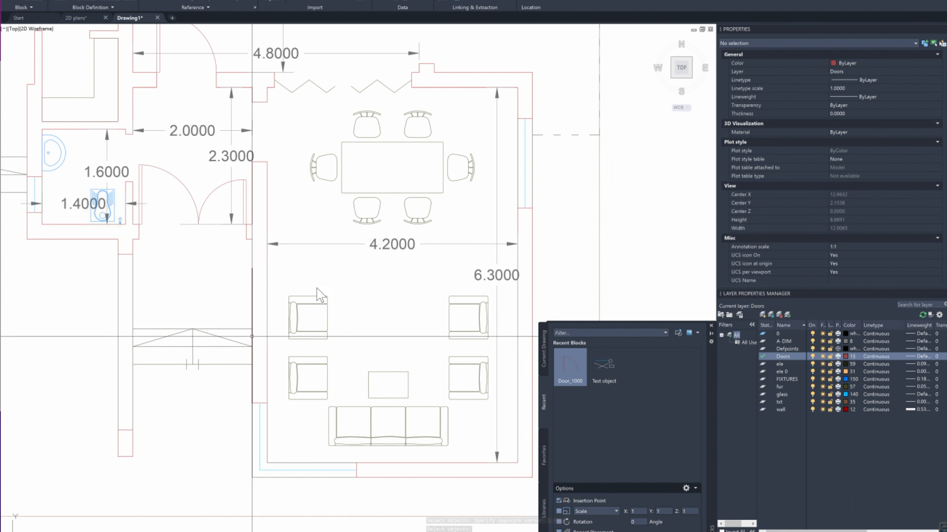
{"action": "mouse_move", "coordinate": [232, 225]}
{"action": "middle_mouse_down"}
{"action": "mouse_move", "coordinate": [450, 306]}
{"action": "mouse_move", "coordinate": [482, 330]}
{"action": "middle_mouse_up"}
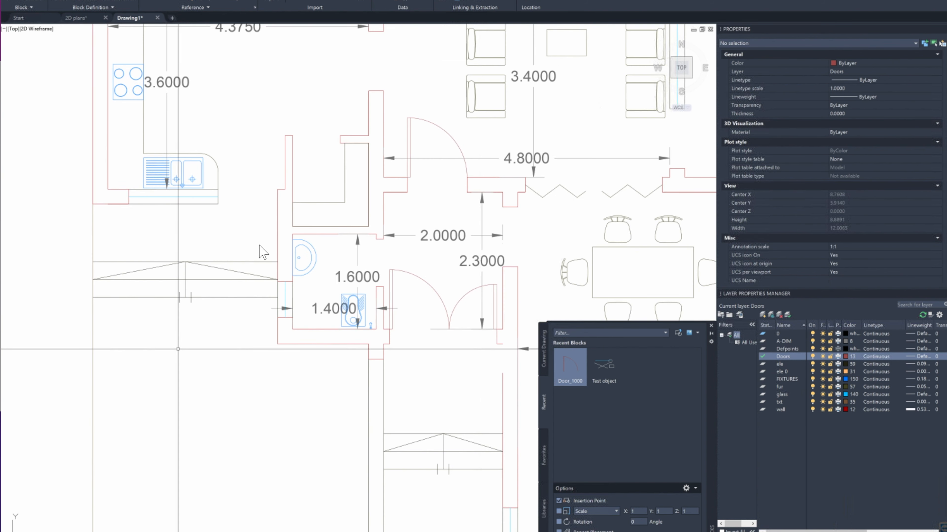
{"action": "middle_click_drag", "start_coordinate": [342, 220], "coordinate": [282, 306]}
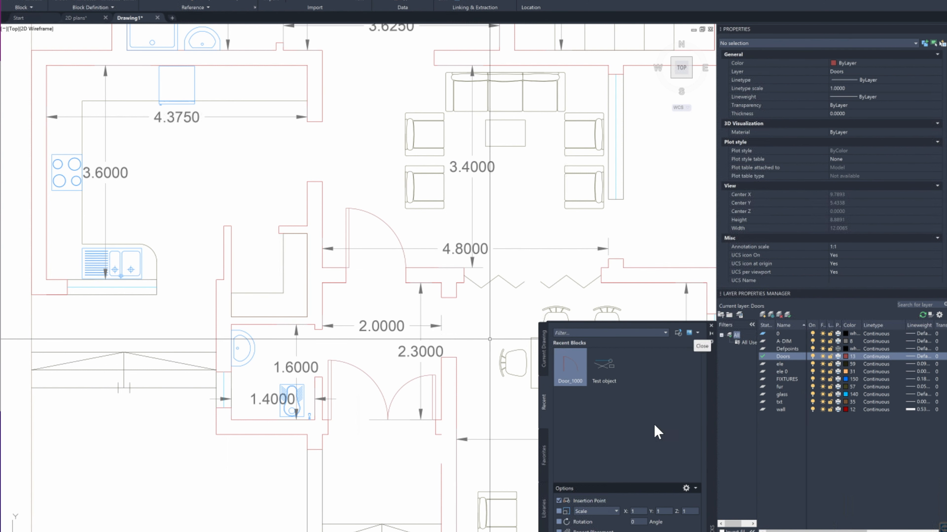
{"action": "mouse_move", "coordinate": [470, 263]}
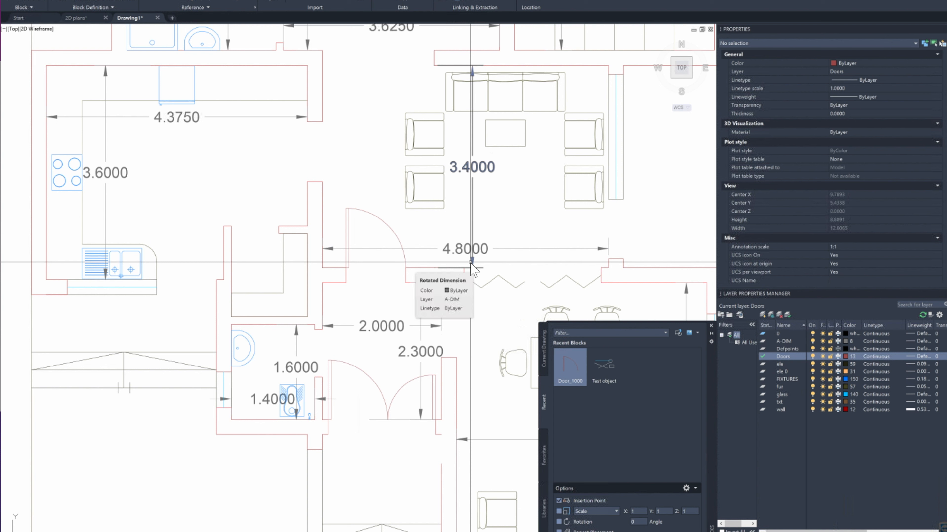